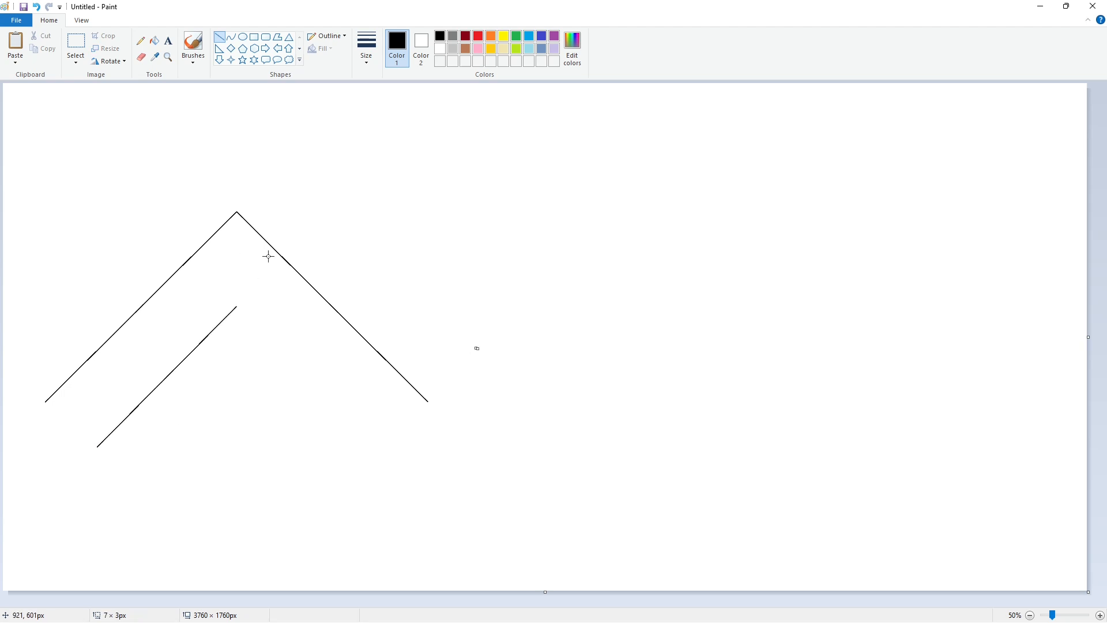
Copy the area around the inner diagonal line and place the duplicate on the blank area of the canvas, right of the outlines
{"action": "left_click", "coordinate": [76, 43]}
{"action": "left_click_drag", "start_coordinate": [247, 289], "coordinate": [70, 494]}
{"action": "key", "text": "ctrl+c"}
{"action": "key", "text": "ctrl+v"}
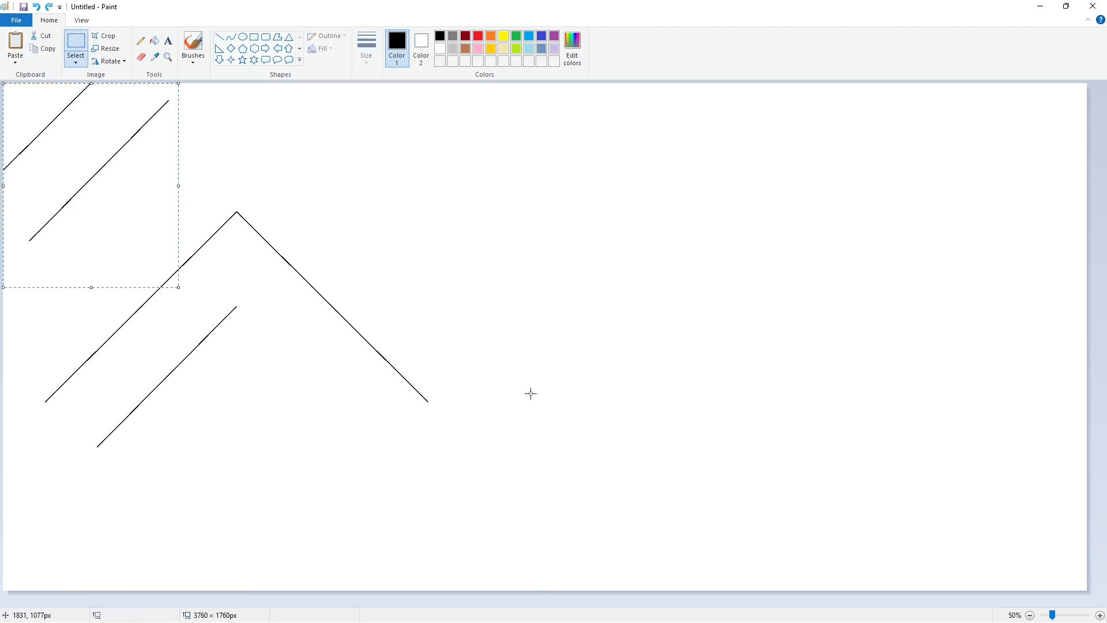
{"action": "left_click_drag", "start_coordinate": [151, 94], "coordinate": [872, 229]}
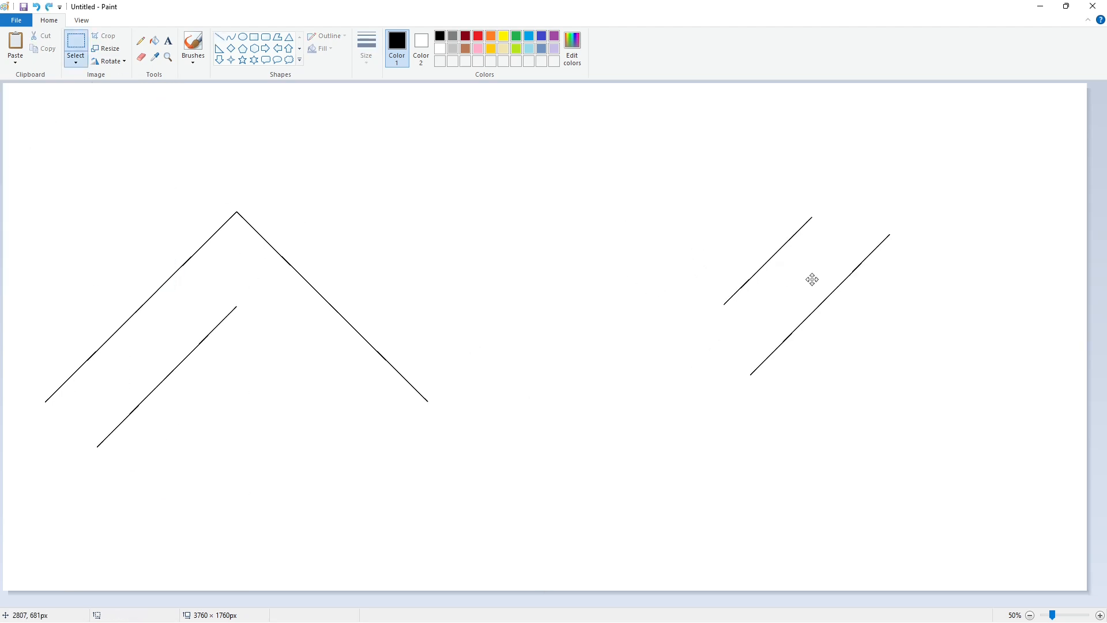
Erase the shorter line fragment beside the duplicated diagonal by filling it with white
{"action": "left_click", "coordinate": [154, 41]}
{"action": "left_click", "coordinate": [787, 240]}
{"action": "key", "text": "ctrl+z"}
{"action": "left_click", "coordinate": [440, 49]}
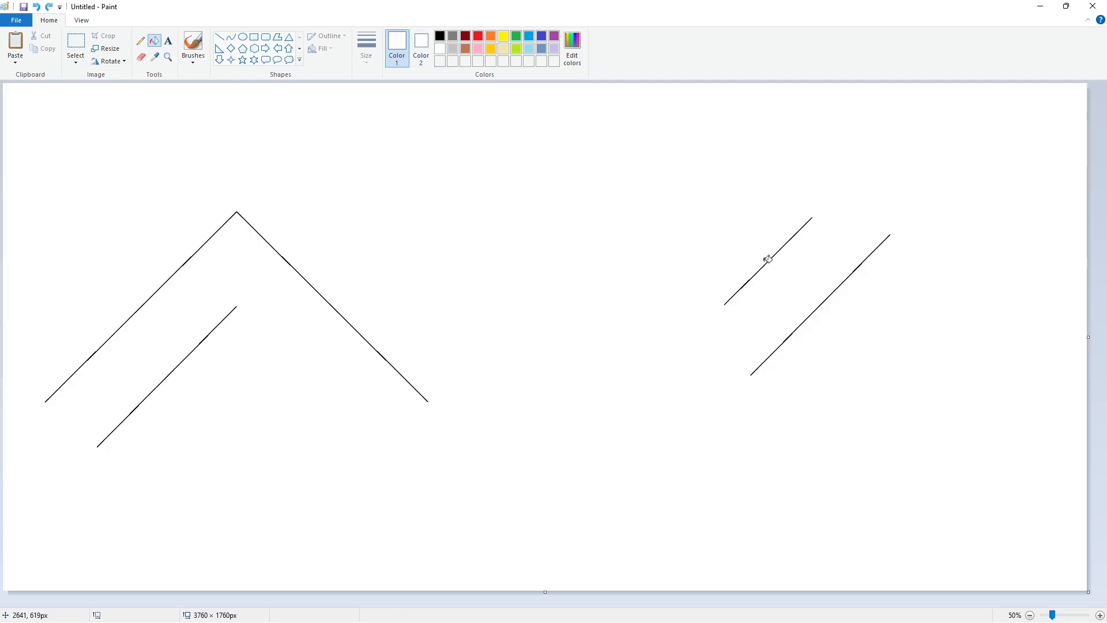
{"action": "left_click", "coordinate": [768, 261]}
Copy the isolated diagonal, flip the copy horizontally and join it to the inner line's upper end as a second, smaller inverted V
{"action": "left_click", "coordinate": [75, 44]}
{"action": "left_click_drag", "start_coordinate": [927, 183], "coordinate": [594, 538]}
{"action": "key", "text": "ctrl+c"}
{"action": "key", "text": "ctrl+v"}
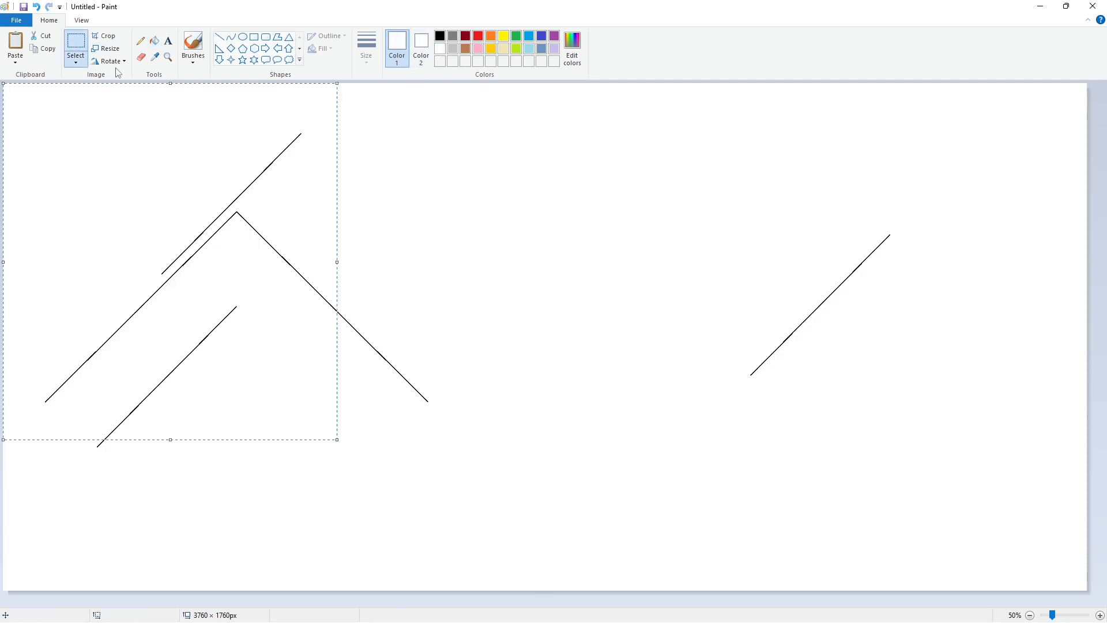
{"action": "left_click", "coordinate": [110, 61]}
{"action": "left_click", "coordinate": [124, 128]}
{"action": "left_click_drag", "start_coordinate": [167, 276], "coordinate": [361, 365]}
{"action": "left_click", "coordinate": [620, 365]}
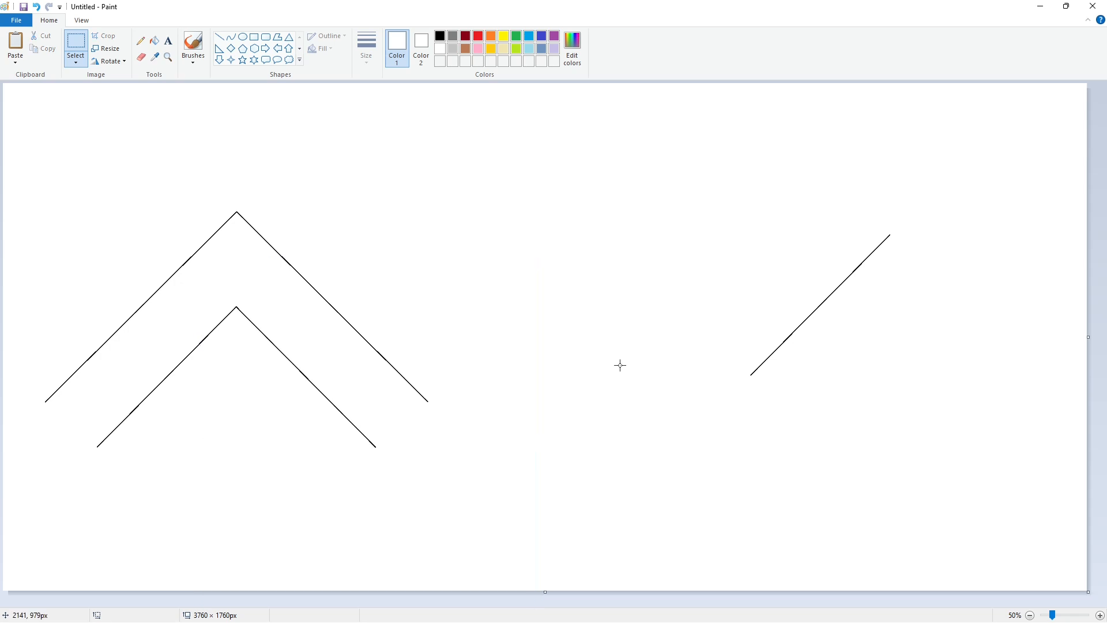
Draw a black horizontal baseline through the outer inverted V's lower ends, running slightly past its right leg
{"action": "scroll", "coordinate": [338, 212], "scroll_direction": "up", "scroll_amount": 1}
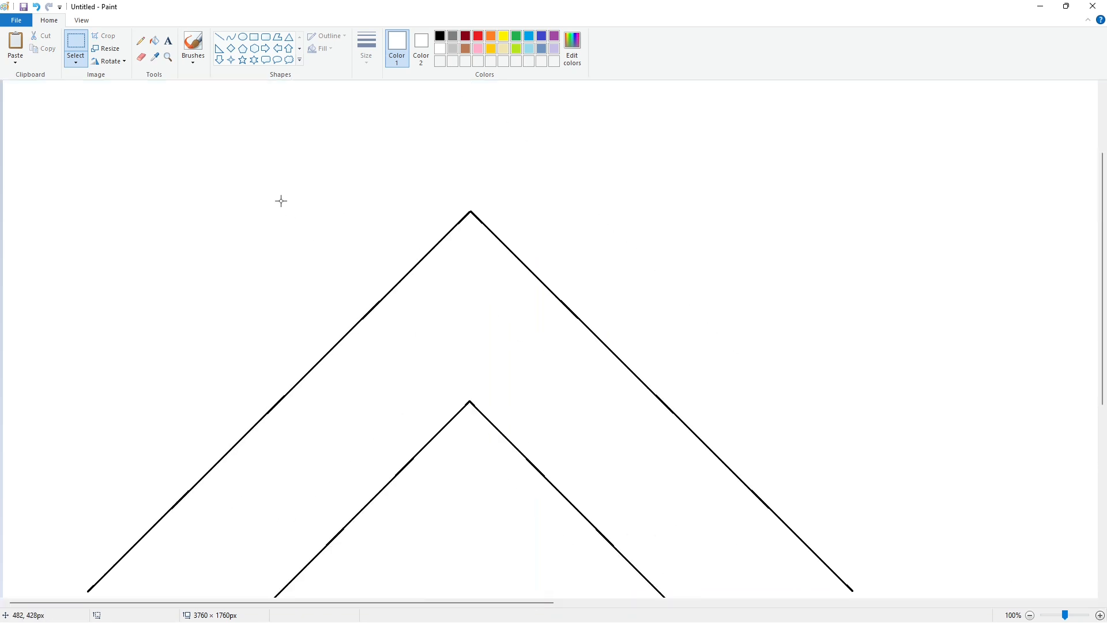
{"action": "scroll", "coordinate": [280, 200], "scroll_direction": "down", "scroll_amount": 3}
{"action": "left_click", "coordinate": [219, 36]}
{"action": "left_click", "coordinate": [440, 36]}
{"action": "left_click_drag", "start_coordinate": [87, 462], "coordinate": [804, 463]}
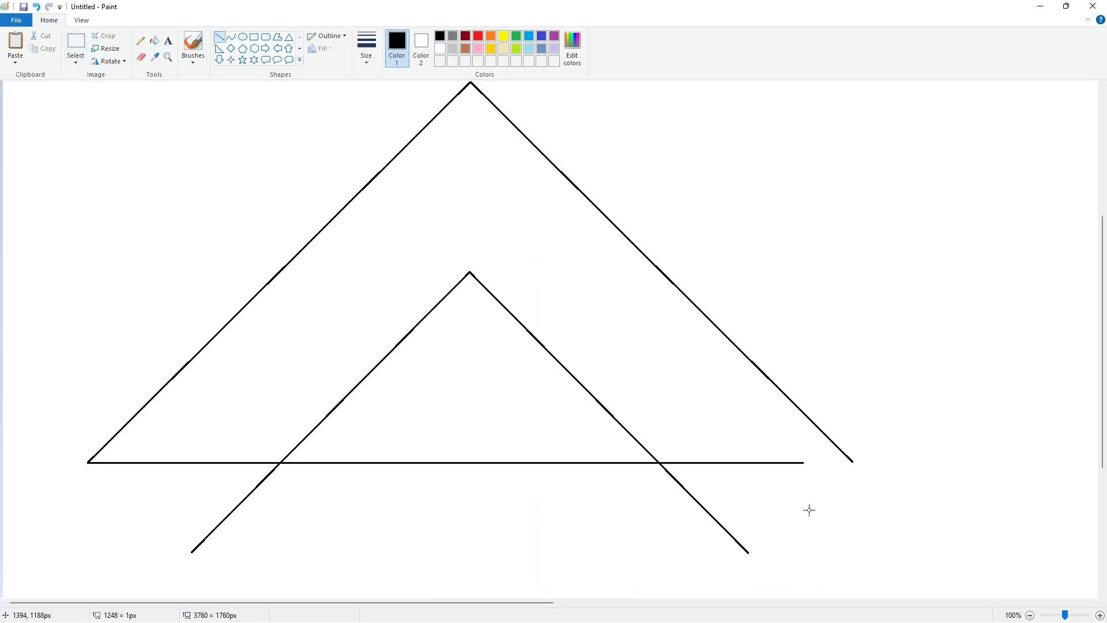
{"action": "key", "text": "ctrl+z"}
{"action": "left_click_drag", "start_coordinate": [144, 462], "coordinate": [875, 463]}
Fill the band between the two inverted Vs with black, then recolor it light lavender
{"action": "left_click", "coordinate": [1030, 615]}
{"action": "left_click", "coordinate": [154, 40]}
{"action": "left_click", "coordinate": [248, 259]}
{"action": "left_click", "coordinate": [554, 49]}
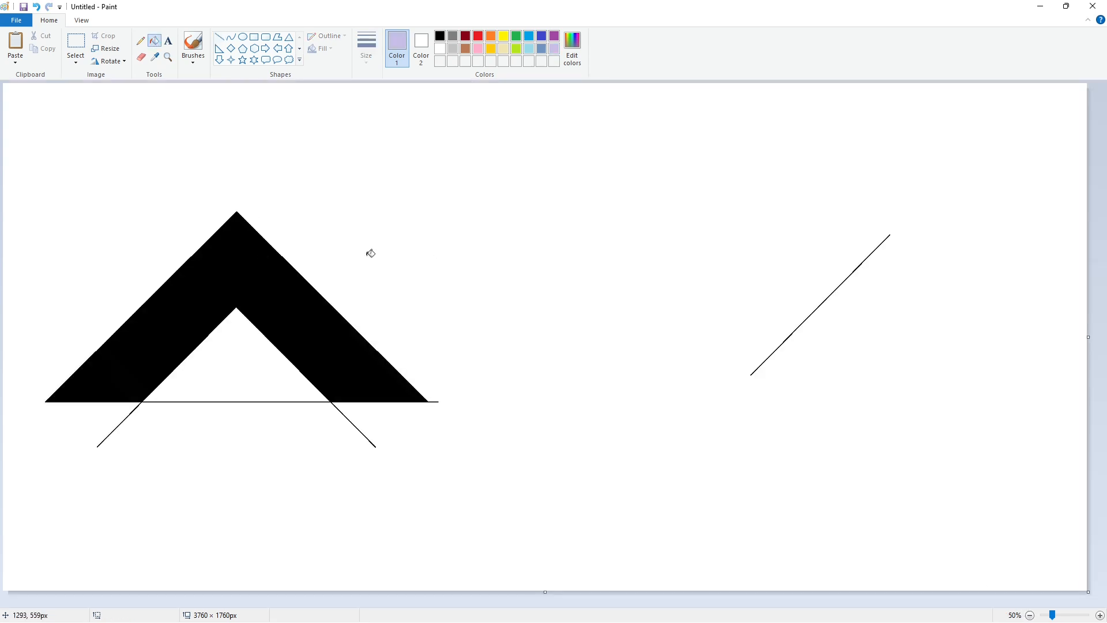
{"action": "left_click", "coordinate": [287, 296]}
Draw two black horizontal lines inside the inner triangle for the A's crossbar, and fill the crossbar and letter black
{"action": "left_click", "coordinate": [219, 37]}
{"action": "left_click", "coordinate": [440, 36]}
{"action": "left_click_drag", "start_coordinate": [198, 331], "coordinate": [293, 331]}
{"action": "left_click_drag", "start_coordinate": [163, 377], "coordinate": [310, 376]}
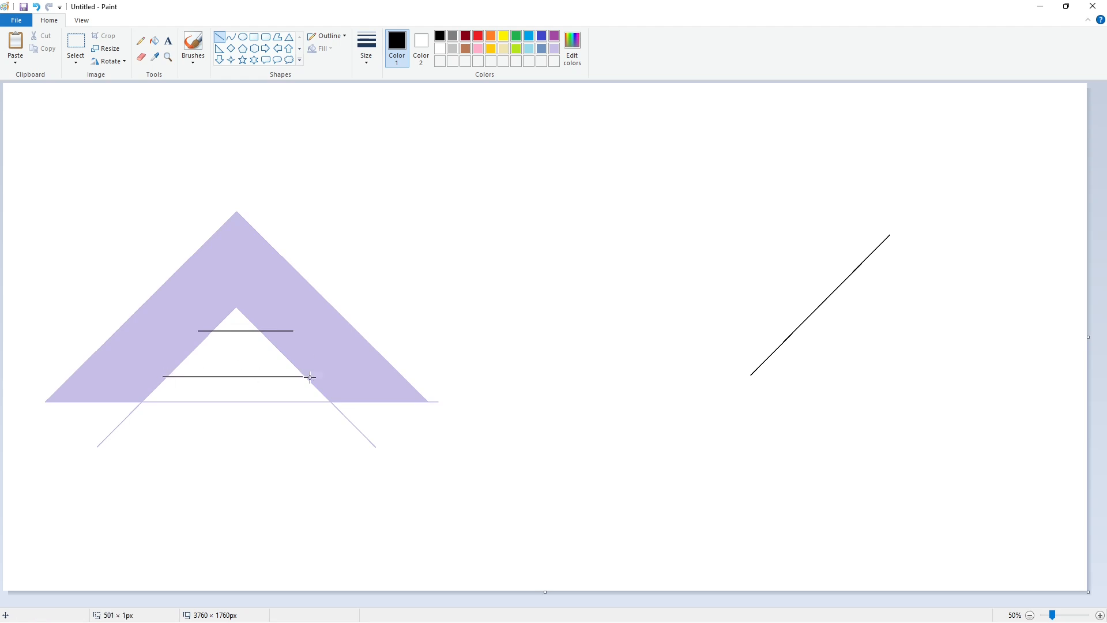
{"action": "left_click", "coordinate": [155, 41]}
{"action": "left_click", "coordinate": [236, 276]}
{"action": "left_click", "coordinate": [239, 355]}
Cut the inner leg lines just below the baseline with a white horizontal line and erase both leftover tails with white
{"action": "left_click", "coordinate": [1100, 614]}
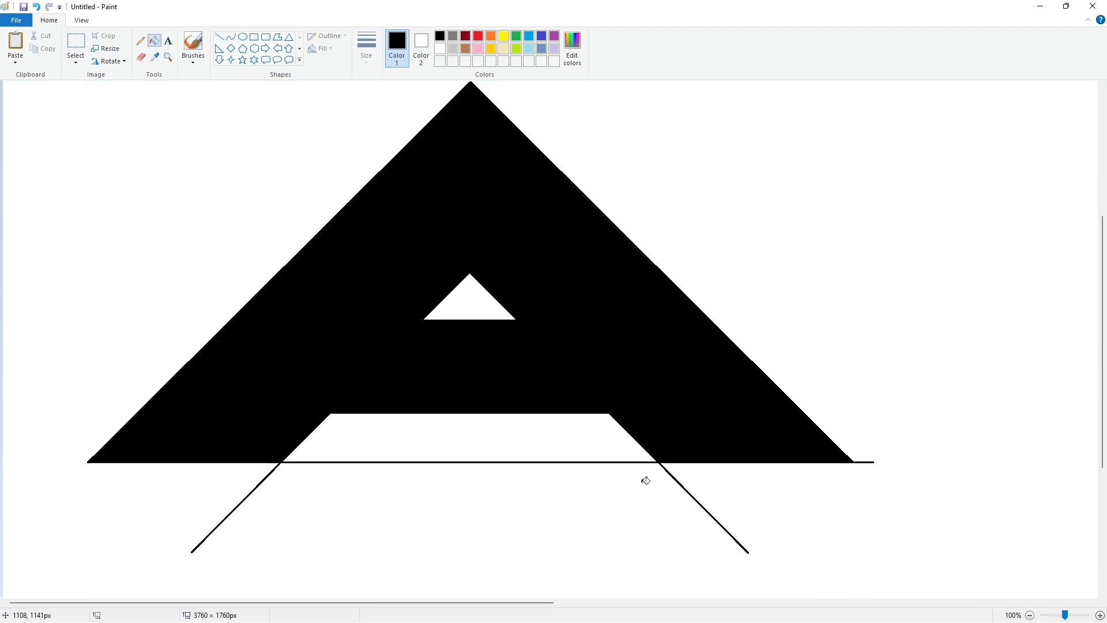
{"action": "left_click", "coordinate": [219, 37]}
{"action": "left_click", "coordinate": [440, 49]}
{"action": "left_click_drag", "start_coordinate": [278, 464], "coordinate": [681, 478]}
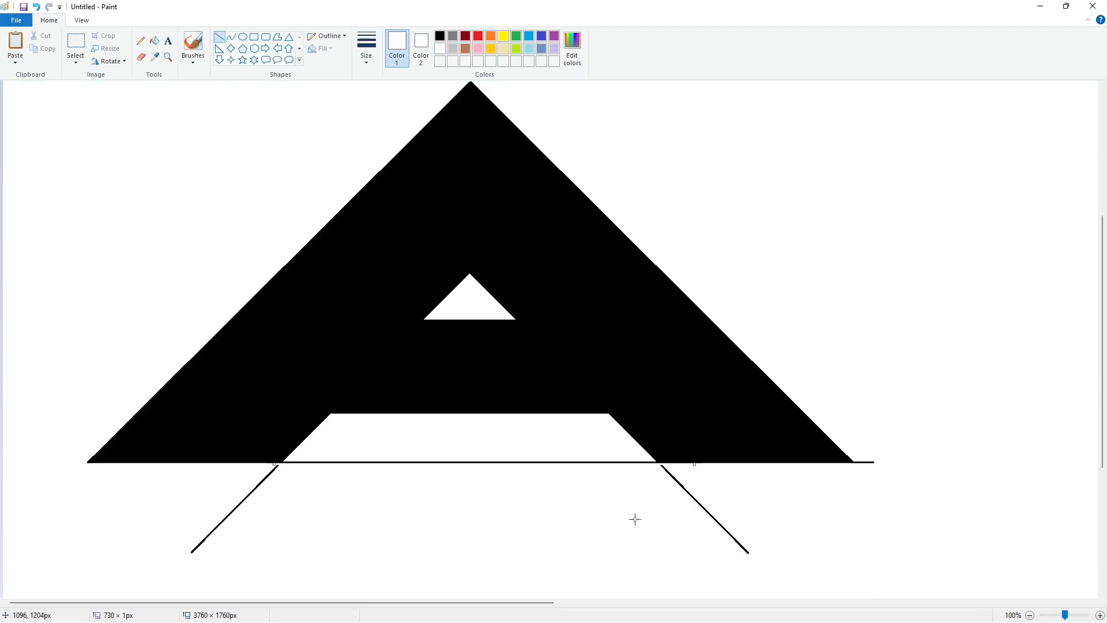
{"action": "left_click", "coordinate": [155, 41]}
{"action": "left_click", "coordinate": [254, 491]}
{"action": "left_click", "coordinate": [702, 506]}
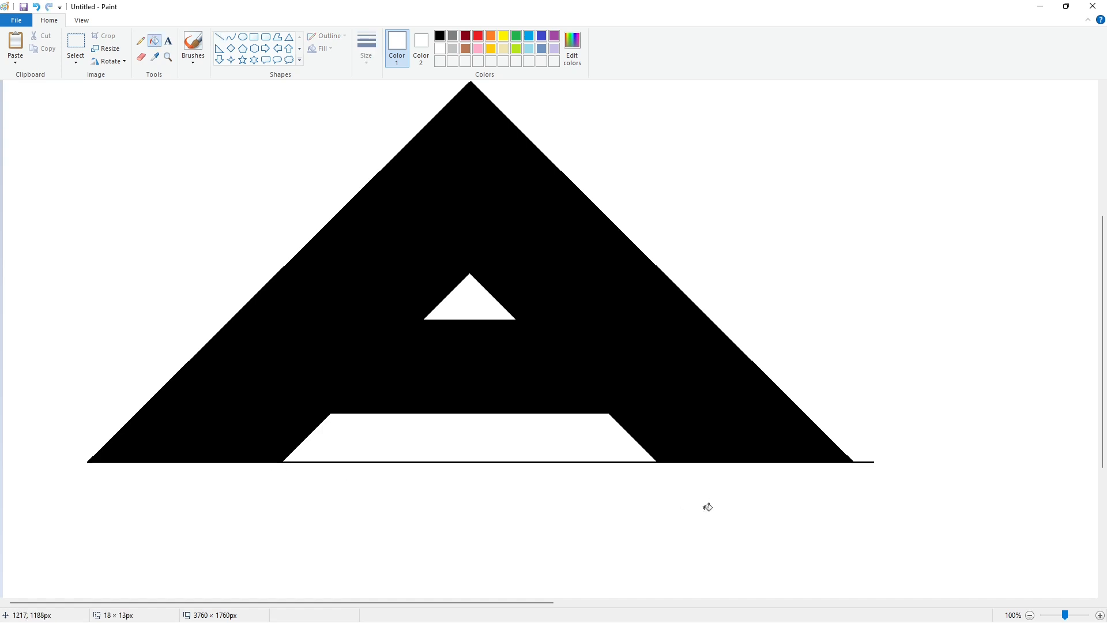
Detach the baseline from the A's inner foot corners with short white strokes and erase the segment between the feet
{"action": "left_click", "coordinate": [219, 37]}
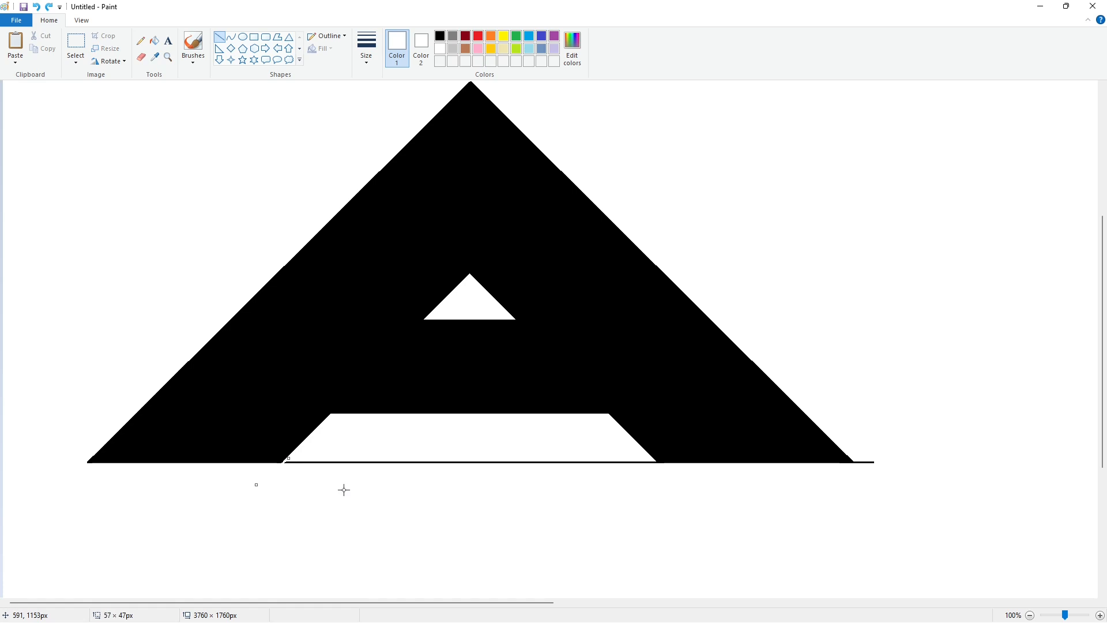
{"action": "left_click_drag", "start_coordinate": [647, 448], "coordinate": [682, 483]}
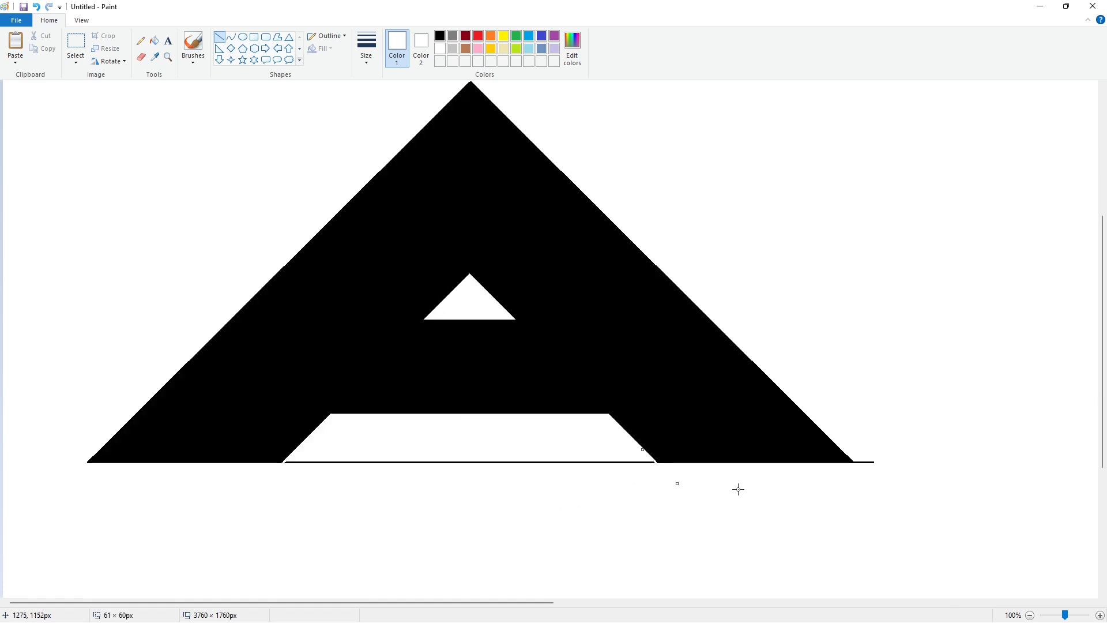
{"action": "left_click_drag", "start_coordinate": [256, 479], "coordinate": [247, 496]}
{"action": "left_click_drag", "start_coordinate": [270, 474], "coordinate": [242, 497]}
{"action": "left_click_drag", "start_coordinate": [643, 452], "coordinate": [669, 477]}
{"action": "left_click", "coordinate": [154, 40]}
{"action": "left_click", "coordinate": [494, 461]}
{"action": "scroll", "coordinate": [897, 496], "scroll_direction": "down", "scroll_amount": 1}
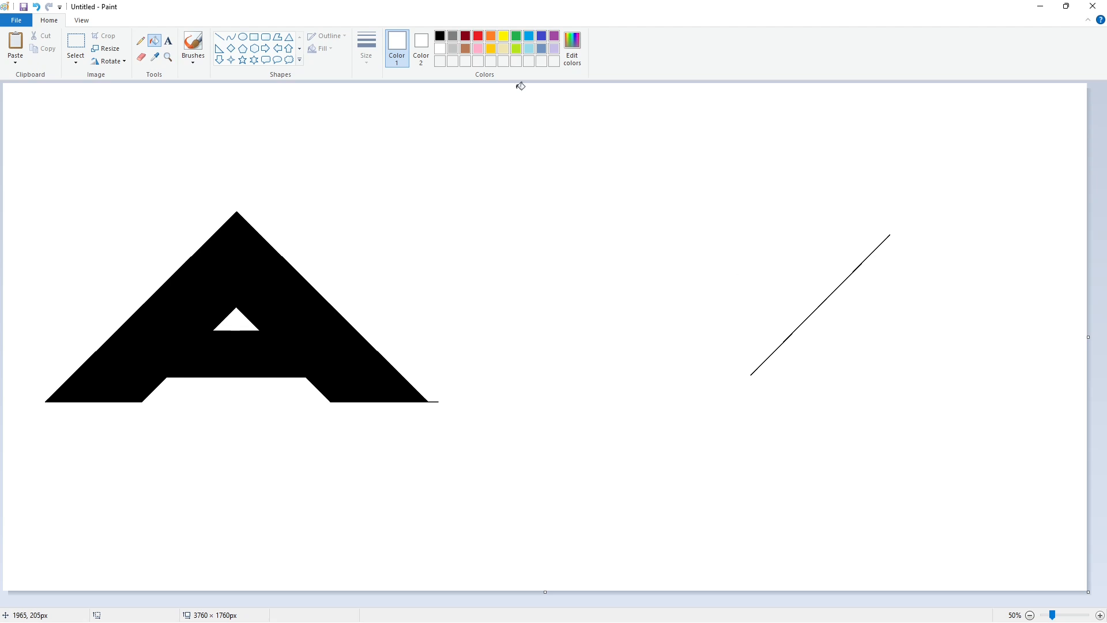
Draw a long 45° diagonal across the A's right leg, recolor it dark red and erase the foot beyond it with white
{"action": "left_click", "coordinate": [219, 37]}
{"action": "left_click", "coordinate": [440, 36]}
{"action": "left_click_drag", "start_coordinate": [568, 163], "coordinate": [260, 472]}
{"action": "left_click", "coordinate": [466, 35]}
{"action": "left_click", "coordinate": [154, 40]}
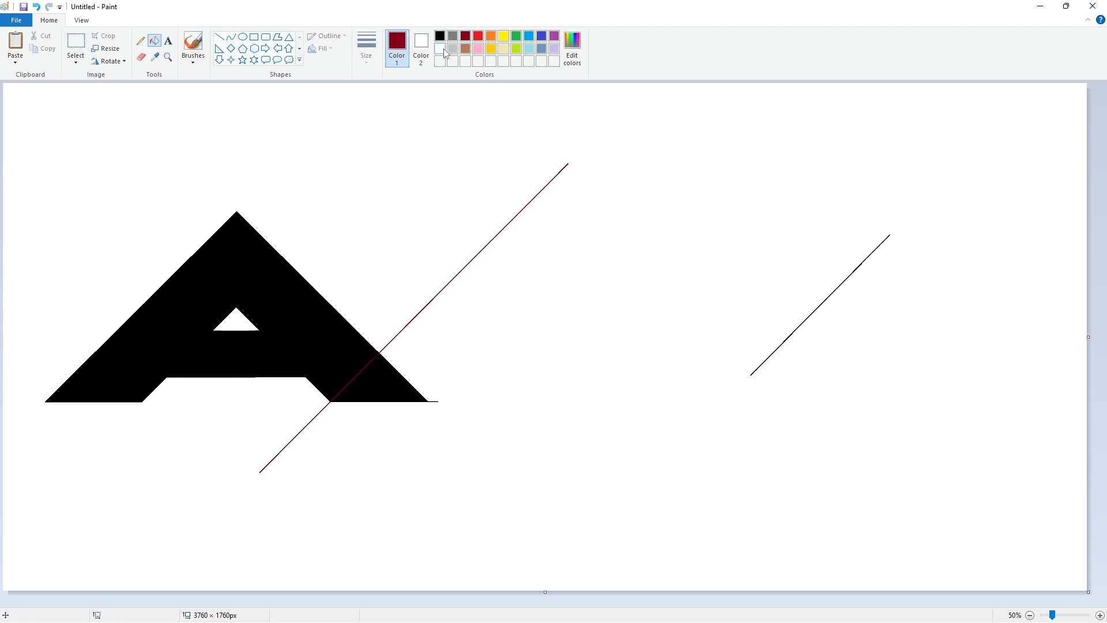
{"action": "left_click", "coordinate": [444, 51]}
{"action": "left_click", "coordinate": [398, 384]}
Place a copy of the dark red diagonal at the far right of the canvas and clear everything else copied with it
{"action": "left_click", "coordinate": [76, 43]}
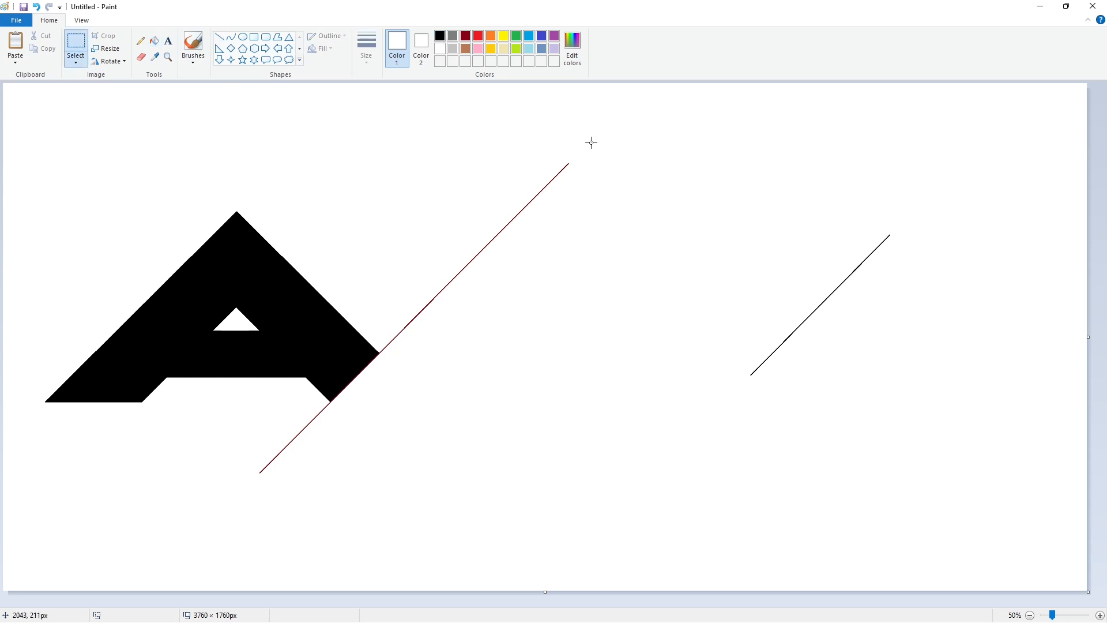
{"action": "key", "text": "ctrl+c"}
{"action": "key", "text": "ctrl+v"}
{"action": "left_click_drag", "start_coordinate": [99, 271], "coordinate": [776, 410]}
{"action": "left_click", "coordinate": [154, 41]}
{"action": "key", "text": "ctrl+z"}
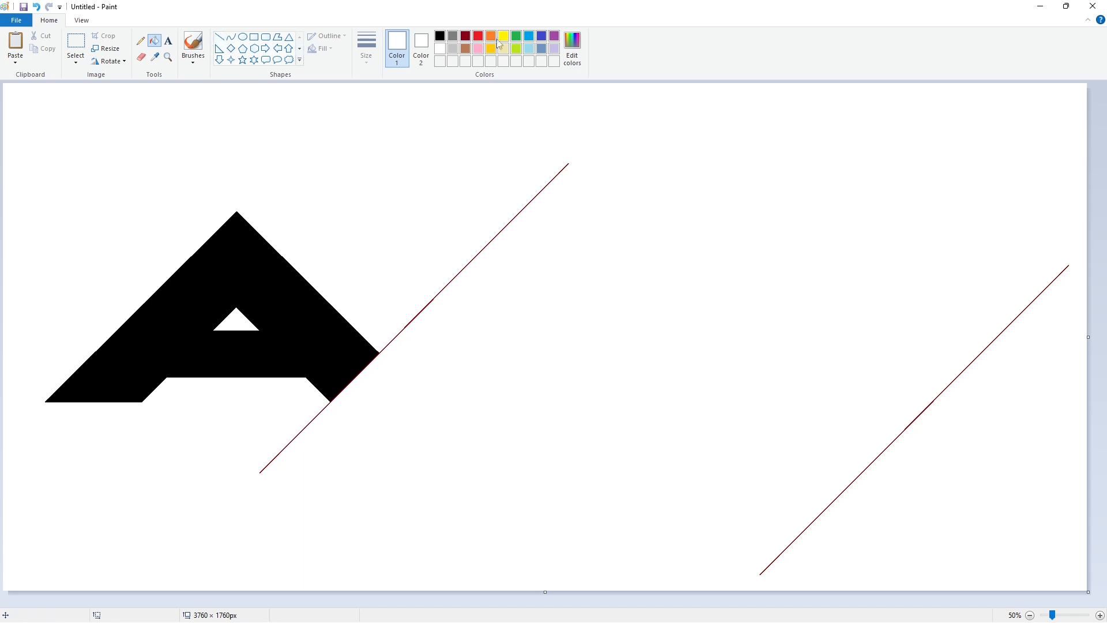
Recolor the letter A purple and both diagonal lines black
{"action": "left_click", "coordinate": [465, 36]}
{"action": "left_click", "coordinate": [554, 36]}
{"action": "left_click", "coordinate": [294, 288]}
{"action": "left_click", "coordinate": [440, 36]}
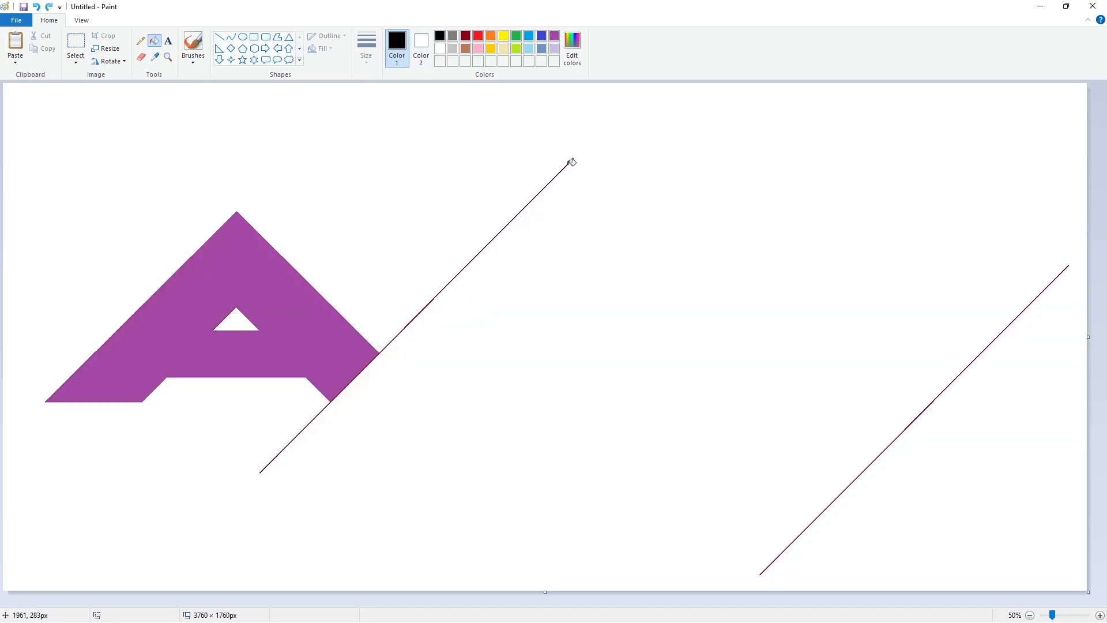
{"action": "left_click", "coordinate": [219, 37]}
{"action": "left_click_drag", "start_coordinate": [570, 164], "coordinate": [742, 164]}
{"action": "key", "text": "ctrl+z"}
{"action": "left_click_drag", "start_coordinate": [570, 163], "coordinate": [728, 164]}
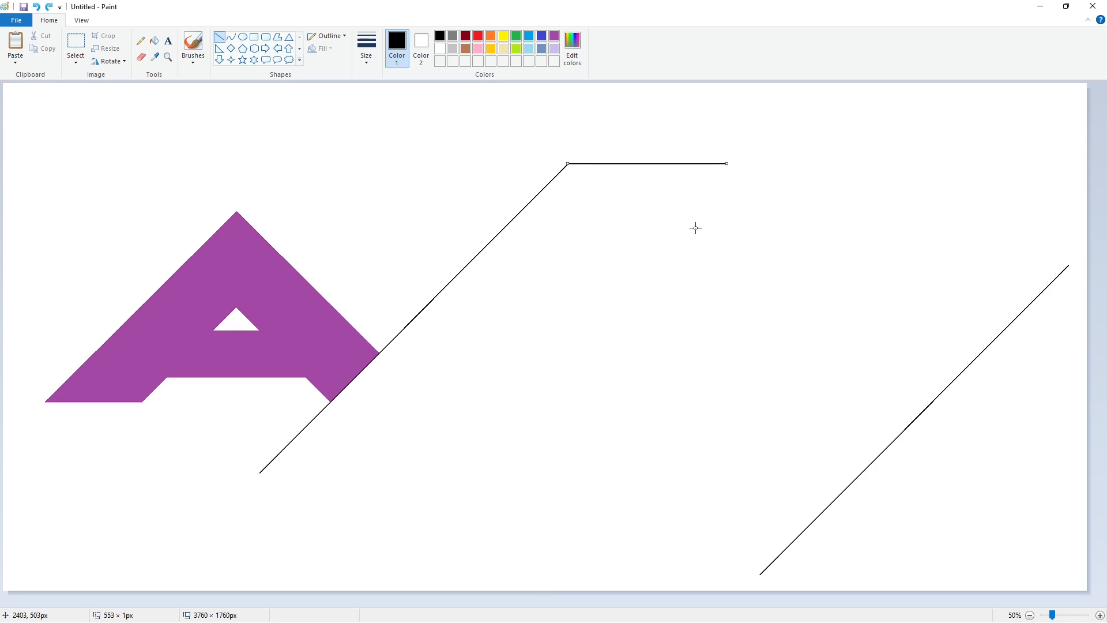
{"action": "left_click", "coordinate": [694, 228]}
{"action": "key", "text": "ctrl+z"}
Draw a black horizontal line to the right from the upper end of the diagonal touching the A
{"action": "left_click", "coordinate": [1100, 615]}
{"action": "left_click_drag", "start_coordinate": [381, 603], "coordinate": [857, 545]}
{"action": "left_click_drag", "start_coordinate": [579, 602], "coordinate": [448, 591]}
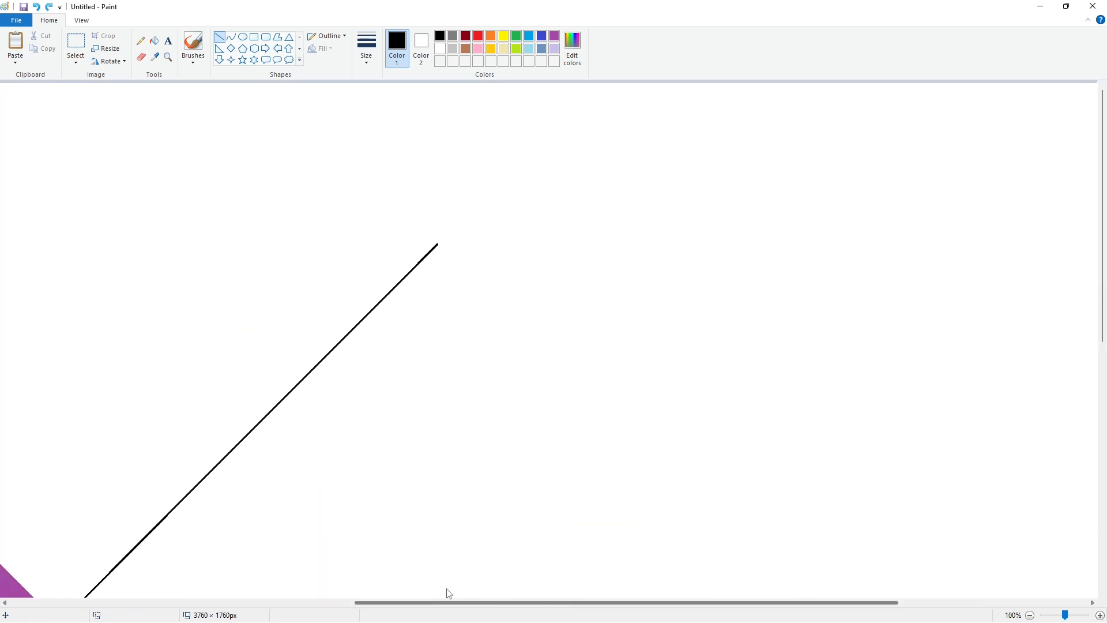
{"action": "left_click_drag", "start_coordinate": [440, 244], "coordinate": [934, 245]}
{"action": "left_click", "coordinate": [772, 374]}
Draw a black horizontal line to the right from the lower end of the diagonal touching the A
{"action": "scroll", "coordinate": [684, 395], "scroll_direction": "down", "scroll_amount": 3}
{"action": "left_click_drag", "start_coordinate": [490, 603], "coordinate": [342, 600]}
{"action": "scroll", "coordinate": [260, 576], "scroll_direction": "down", "scroll_amount": 2}
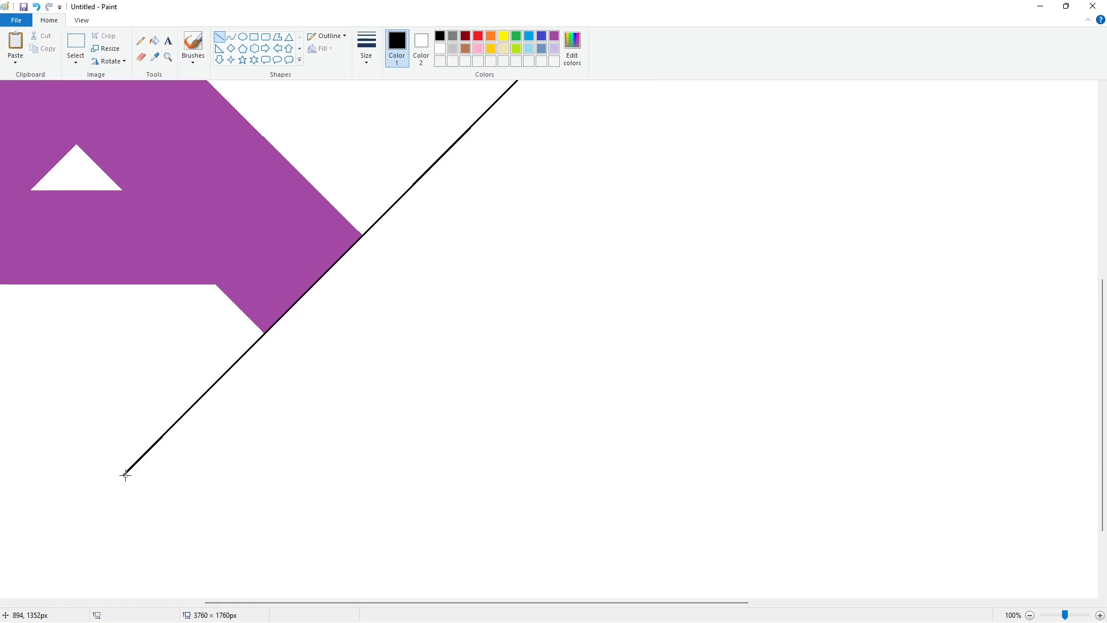
{"action": "left_click_drag", "start_coordinate": [124, 474], "coordinate": [690, 475]}
{"action": "left_click", "coordinate": [1030, 615]}
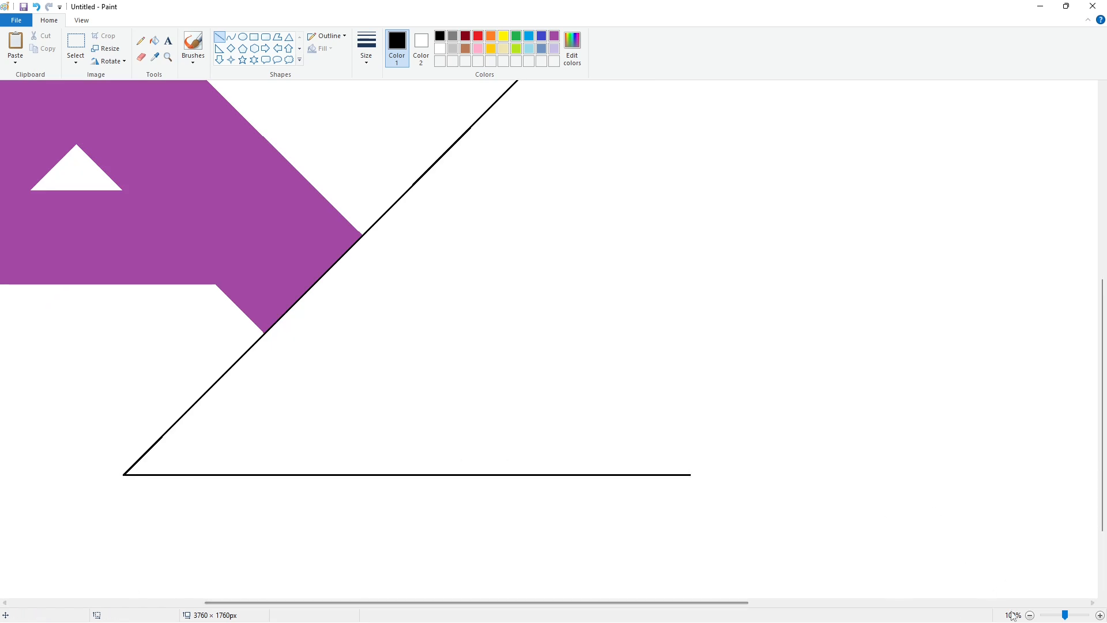
Copy the spare diagonal and align it parallel to the one touching the A, with its ends on the two horizontal lines
{"action": "left_click", "coordinate": [76, 44]}
{"action": "left_click_drag", "start_coordinate": [1074, 255], "coordinate": [732, 586]}
{"action": "key", "text": "ctrl+c"}
{"action": "key", "text": "ctrl+v"}
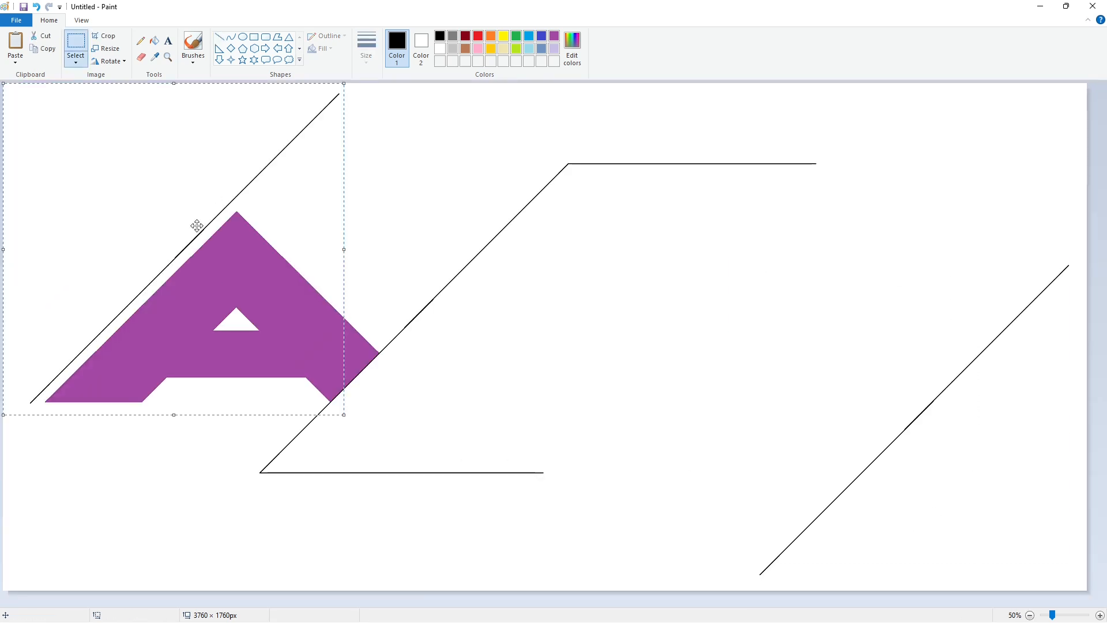
{"action": "left_click_drag", "start_coordinate": [198, 228], "coordinate": [515, 297]}
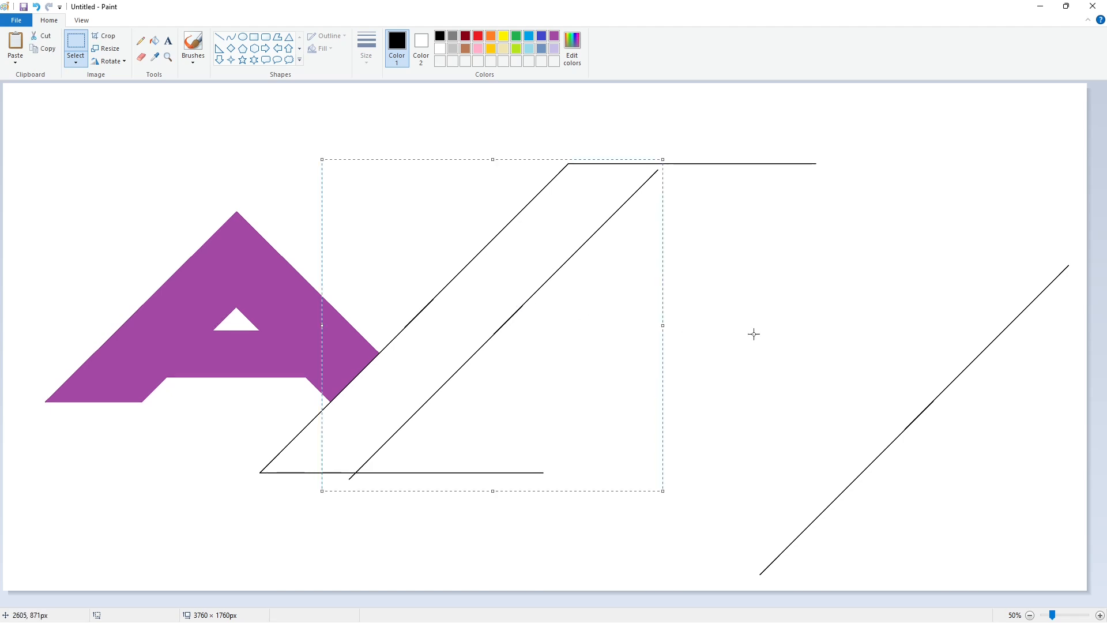
{"action": "key", "text": "Right"}
{"action": "key", "text": "Right"}
{"action": "key", "text": "Right"}
{"action": "key", "text": "Right"}
{"action": "key", "text": "Right"}
{"action": "key", "text": "Right"}
{"action": "key", "text": "Right"}
{"action": "key", "text": "Right"}
{"action": "key", "text": "Right"}
{"action": "key", "text": "Right"}
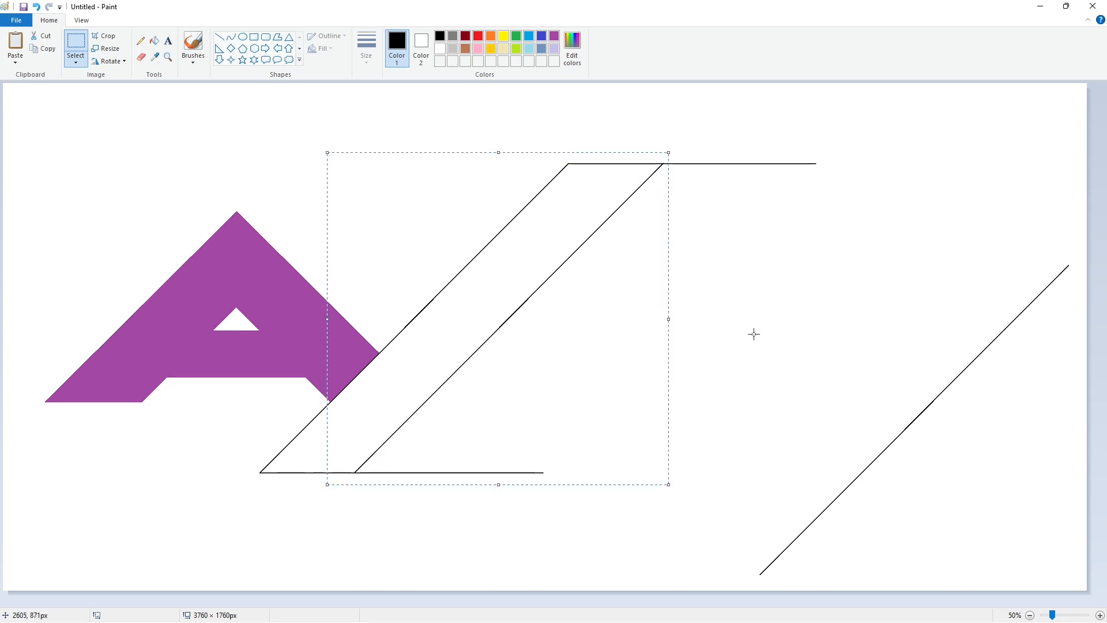
Paste another copy of the diagonal, flip it horizontally and place it across the parallel pair as the X's upper crossing edge
{"action": "key", "text": "ctrl+v"}
{"action": "left_click", "coordinate": [110, 61]}
{"action": "left_click", "coordinate": [119, 126]}
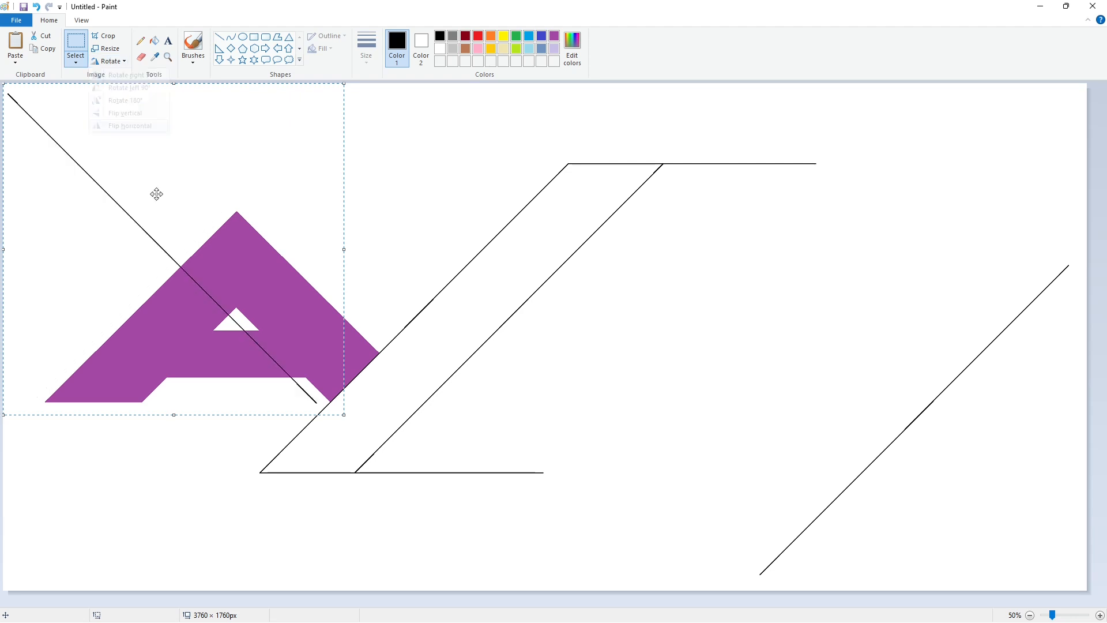
{"action": "left_click_drag", "start_coordinate": [112, 176], "coordinate": [529, 293]}
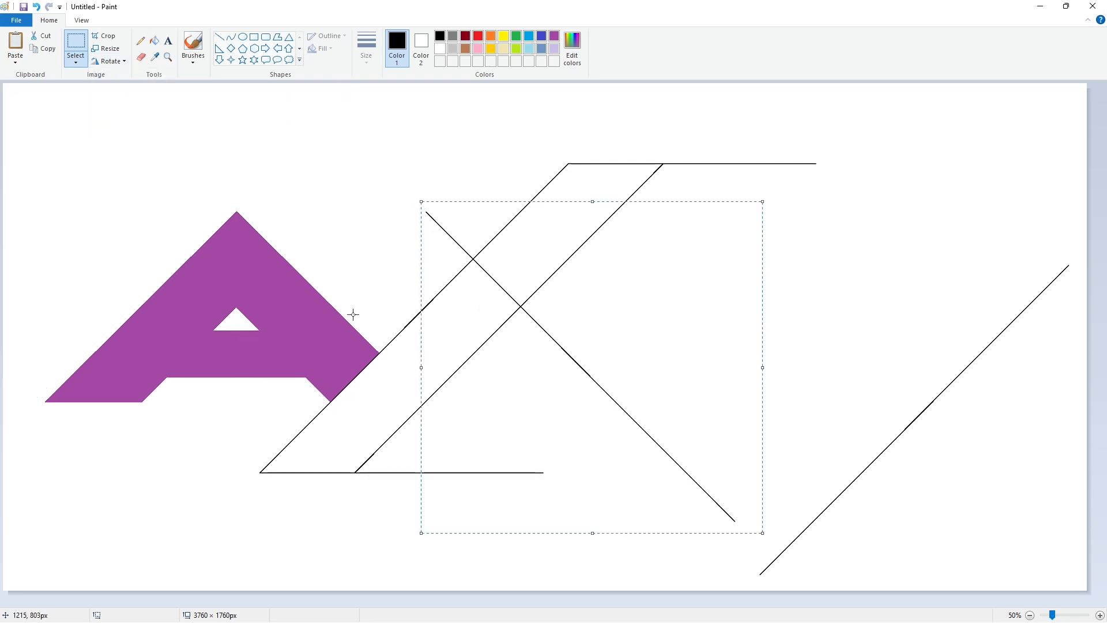
Paste a second horizontally flipped diagonal and align it parallel to the first crossing line as the X's other crossing edge
{"action": "key", "text": "ctrl+v"}
{"action": "left_click", "coordinate": [110, 62]}
{"action": "left_click", "coordinate": [115, 125]}
{"action": "mouse_move", "coordinate": [104, 99]}
{"action": "left_mouse_down"}
{"action": "mouse_move", "coordinate": [421, 294]}
{"action": "mouse_move", "coordinate": [390, 217]}
{"action": "left_mouse_up"}
{"action": "key", "text": "Right"}
{"action": "key", "text": "Right"}
{"action": "key", "text": "Right"}
{"action": "key", "text": "Right"}
{"action": "key", "text": "Right"}
{"action": "key", "text": "Right"}
{"action": "key", "text": "Right"}
{"action": "key", "text": "Right"}
{"action": "key", "text": "Right"}
{"action": "key", "text": "Right"}
{"action": "key", "text": "Right"}
{"action": "key", "text": "Right"}
{"action": "left_click", "coordinate": [241, 305]}
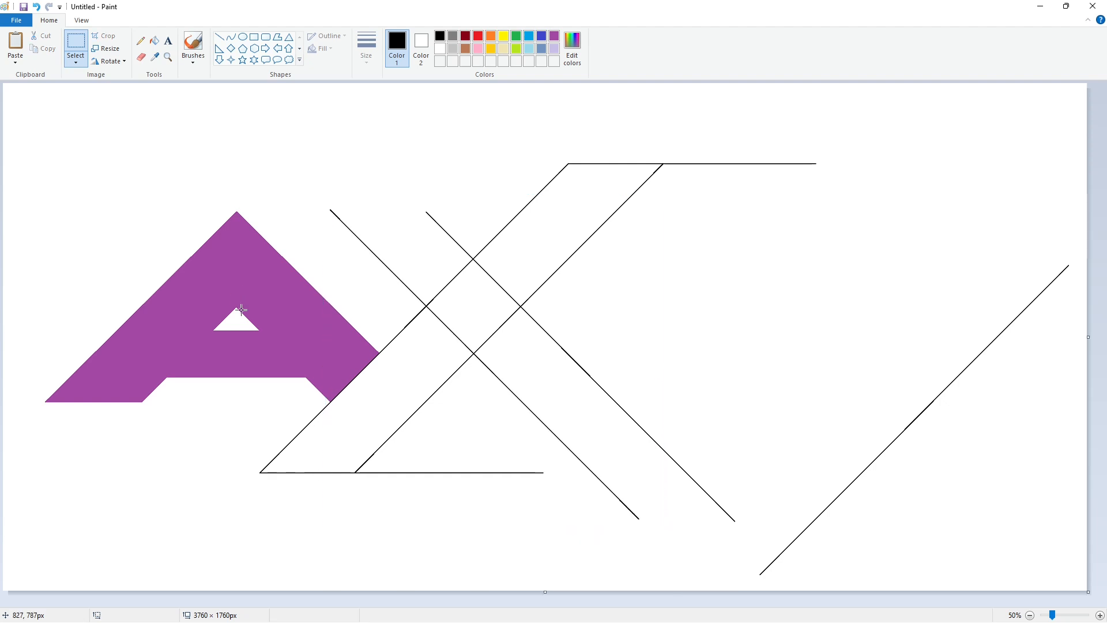
Close the X's upper-left arm with a black horizontal line starting at the upper end of the right crossing line
{"action": "left_click", "coordinate": [1100, 616]}
{"action": "left_click", "coordinate": [219, 36]}
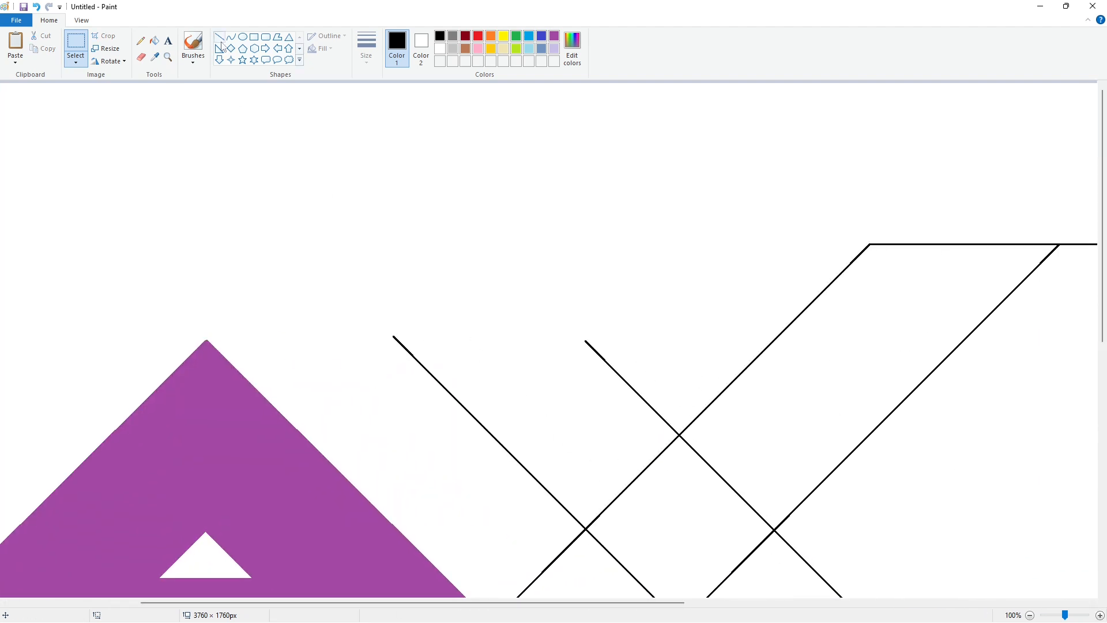
{"action": "left_click_drag", "start_coordinate": [586, 341], "coordinate": [407, 381]}
{"action": "left_click", "coordinate": [316, 370]}
Close the X's lower-right arm with a black line between the two crossing diagonals near their lower ends
{"action": "scroll", "coordinate": [316, 371], "scroll_direction": "down", "scroll_amount": 3}
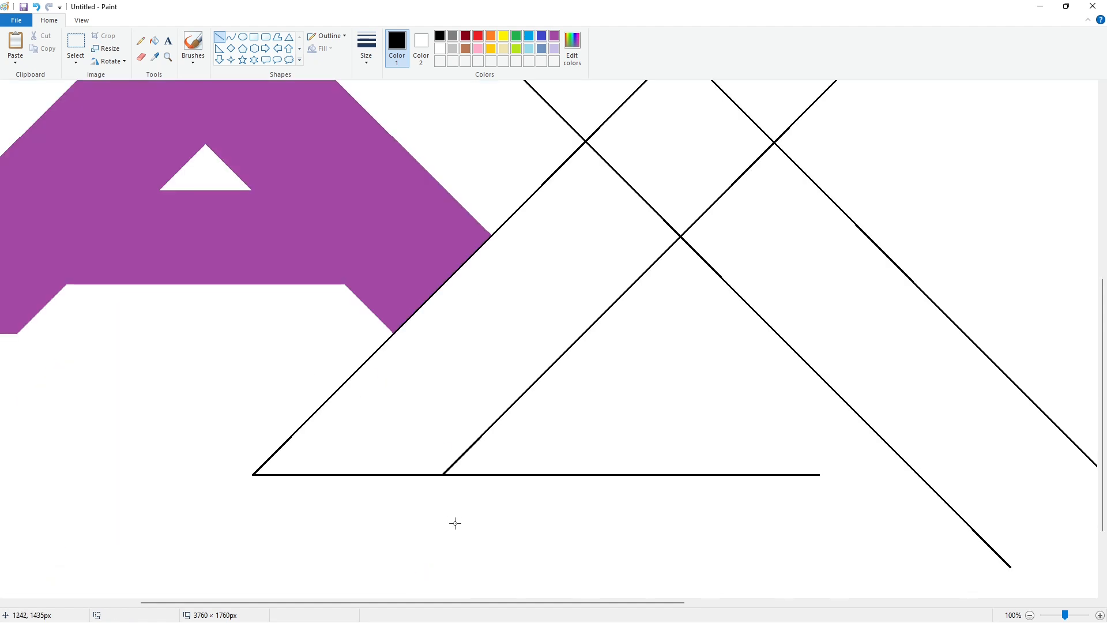
{"action": "left_click_drag", "start_coordinate": [472, 603], "coordinate": [531, 603]}
{"action": "mouse_move", "coordinate": [888, 562]}
{"action": "left_mouse_down"}
{"action": "mouse_move", "coordinate": [1068, 542]}
{"action": "mouse_move", "coordinate": [1076, 557]}
{"action": "left_mouse_up"}
{"action": "left_click", "coordinate": [375, 299]}
Fill the whole outlined X with black
{"action": "scroll", "coordinate": [375, 299], "scroll_direction": "up", "scroll_amount": 1}
{"action": "left_click", "coordinate": [153, 40]}
{"action": "left_click", "coordinate": [641, 368]}
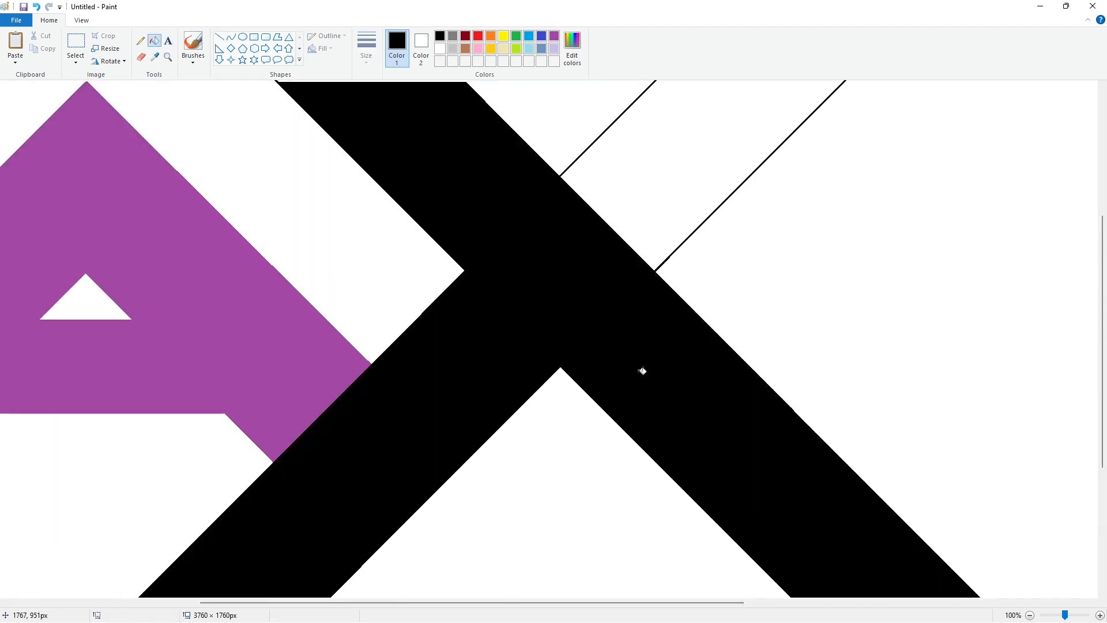
Cut off the excess line ends at the X's upper-left and lower-left arms with white lines
{"action": "scroll", "coordinate": [701, 373], "scroll_direction": "up", "scroll_amount": 3}
{"action": "left_click", "coordinate": [219, 37]}
{"action": "left_click", "coordinate": [440, 49]}
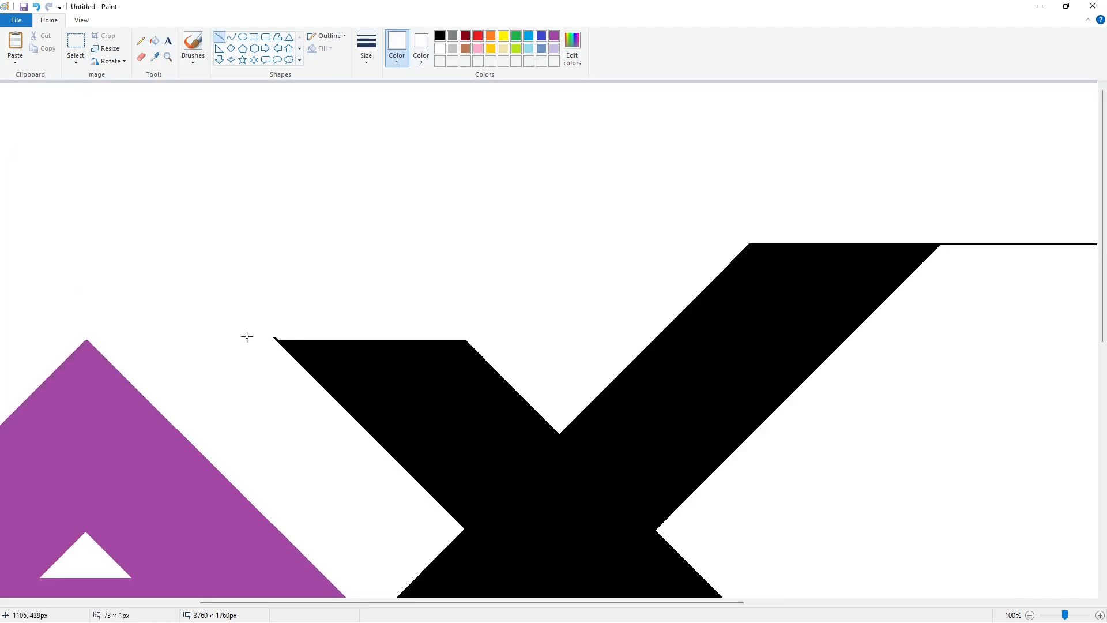
{"action": "left_click_drag", "start_coordinate": [241, 337], "coordinate": [297, 337]}
{"action": "scroll", "coordinate": [351, 358], "scroll_direction": "down", "scroll_amount": 4}
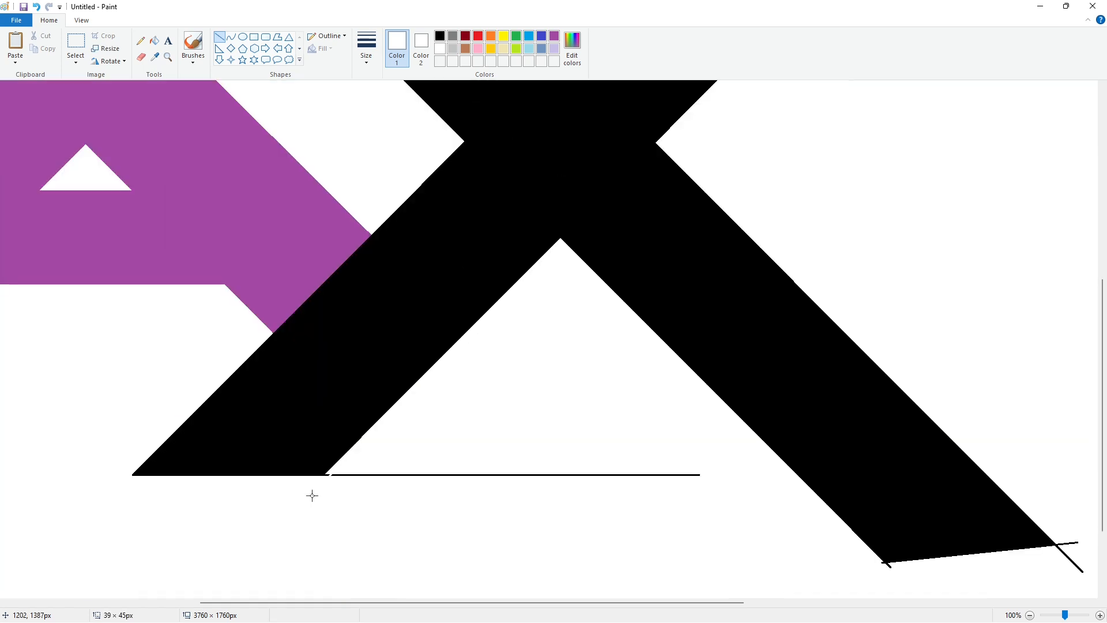
Erase the leftover horizontal guide lines beside the X's lower-left and upper-right arms with white fills
{"action": "left_click", "coordinate": [153, 41]}
{"action": "scroll", "coordinate": [530, 448], "scroll_direction": "up", "scroll_amount": 4}
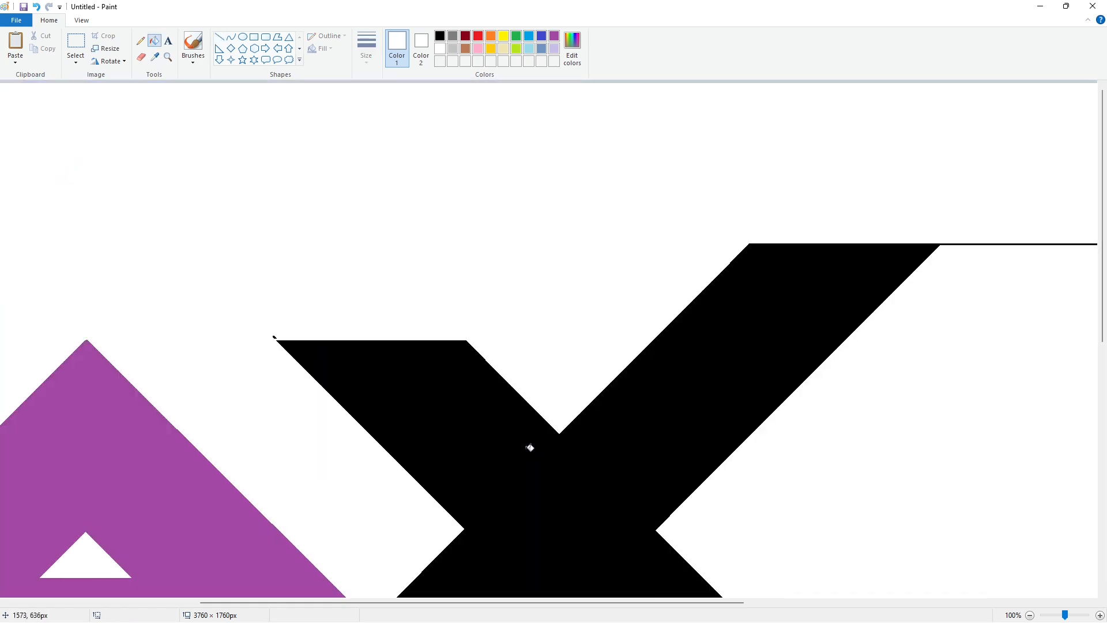
{"action": "left_click_drag", "start_coordinate": [435, 602], "coordinate": [605, 602]}
{"action": "left_click", "coordinate": [220, 36]}
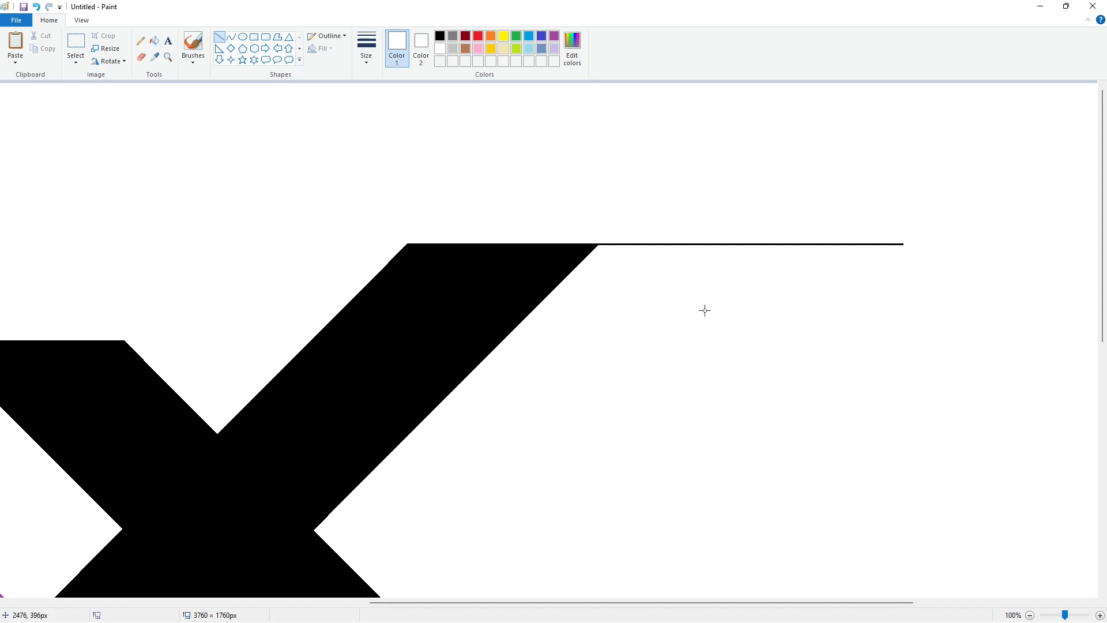
{"action": "left_click", "coordinate": [723, 306]}
{"action": "left_click", "coordinate": [154, 41]}
{"action": "left_click", "coordinate": [674, 244]}
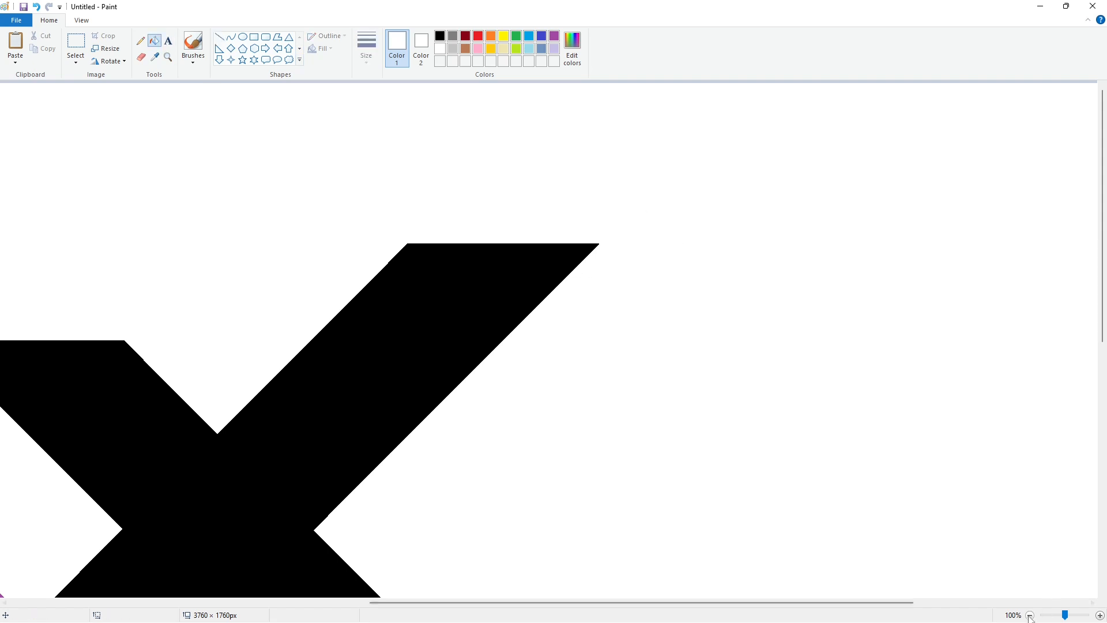
Recolor the whole X with an indigo fill
{"action": "left_click", "coordinate": [1030, 616]}
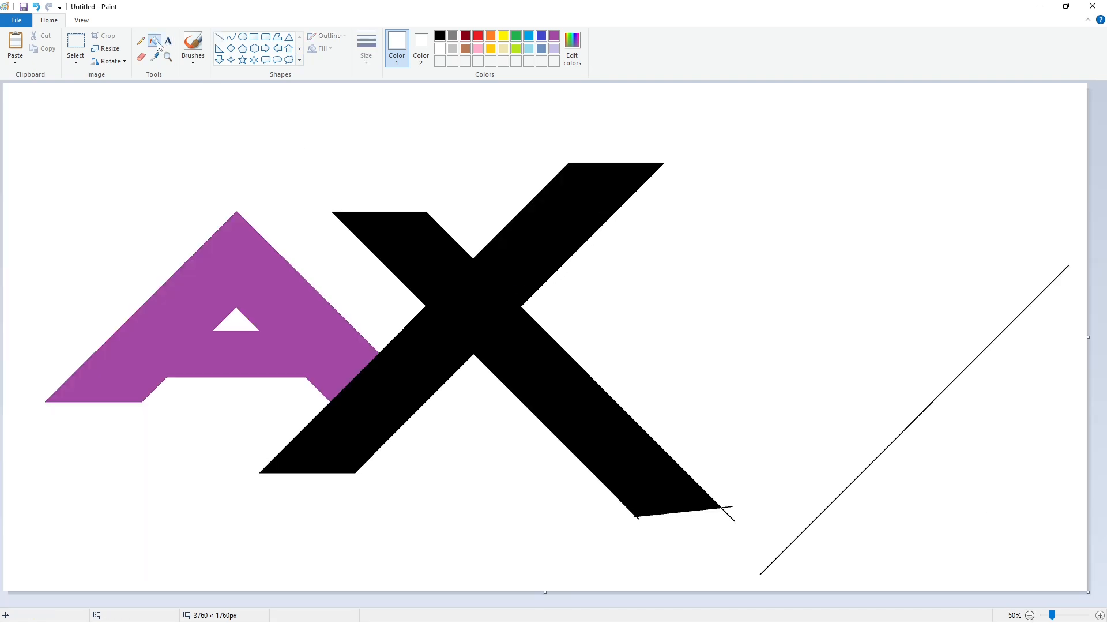
{"action": "left_click", "coordinate": [541, 36]}
{"action": "left_click", "coordinate": [472, 306]}
Trim the stray line ends off the X's lower-right arm with a white line and white fill
{"action": "left_click", "coordinate": [76, 41]}
{"action": "left_click", "coordinate": [220, 37]}
{"action": "left_click", "coordinate": [440, 48]}
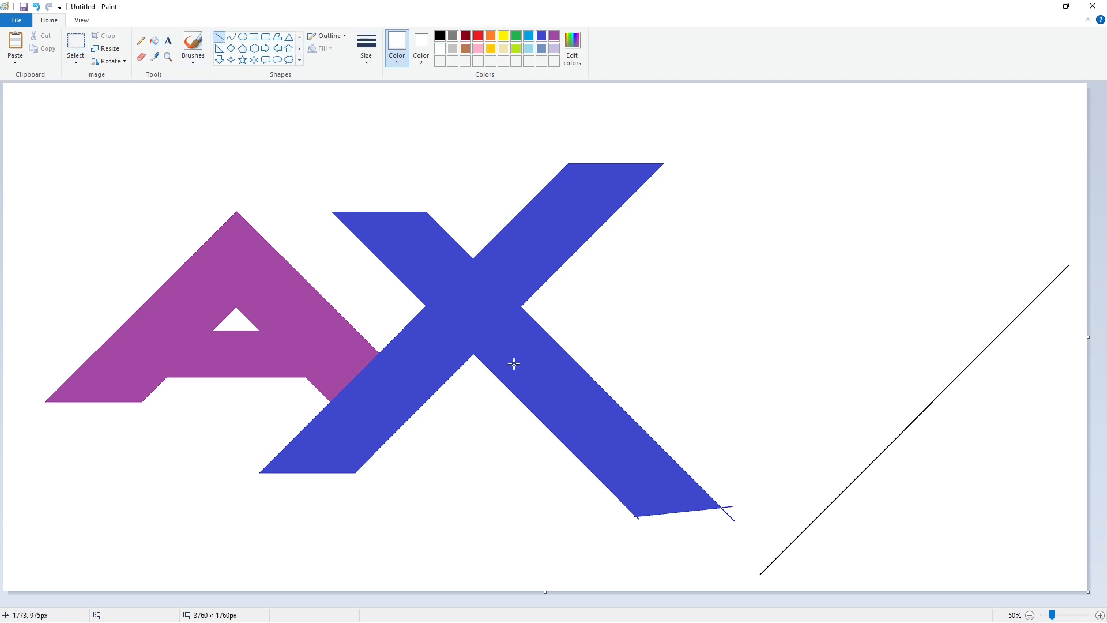
{"action": "left_click", "coordinate": [154, 41]}
{"action": "left_click", "coordinate": [657, 487]}
Copy the spare black diagonal line and place the copy across the X's lower-right arm
{"action": "left_click", "coordinate": [76, 42]}
{"action": "left_click_drag", "start_coordinate": [1072, 248], "coordinate": [737, 588]}
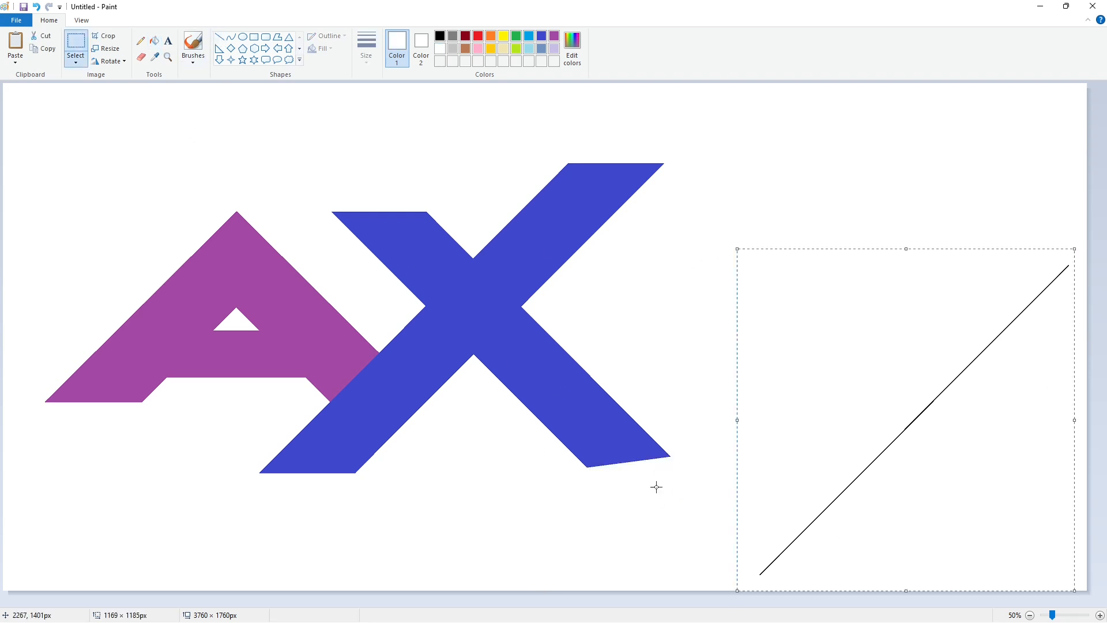
{"action": "key", "text": "ctrl+c"}
{"action": "key", "text": "ctrl+v"}
{"action": "left_click_drag", "start_coordinate": [251, 217], "coordinate": [629, 330]}
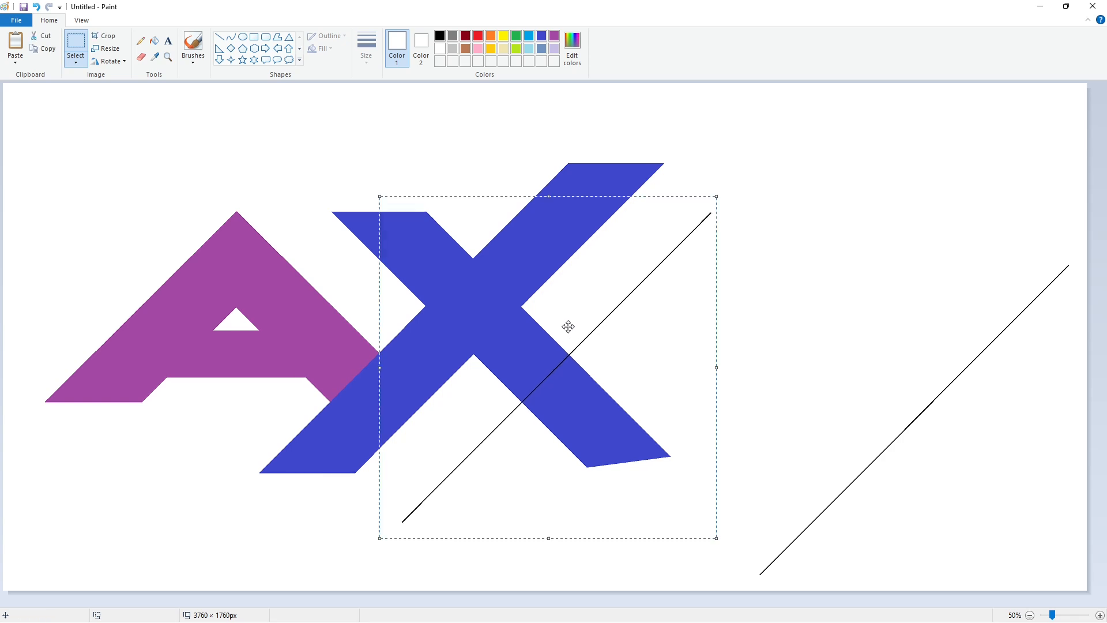
{"action": "left_click", "coordinate": [784, 351]}
Paste a horizontally flipped diagonal and join it to the upper end of the placed line to form a peak
{"action": "key", "text": "ctrl+v"}
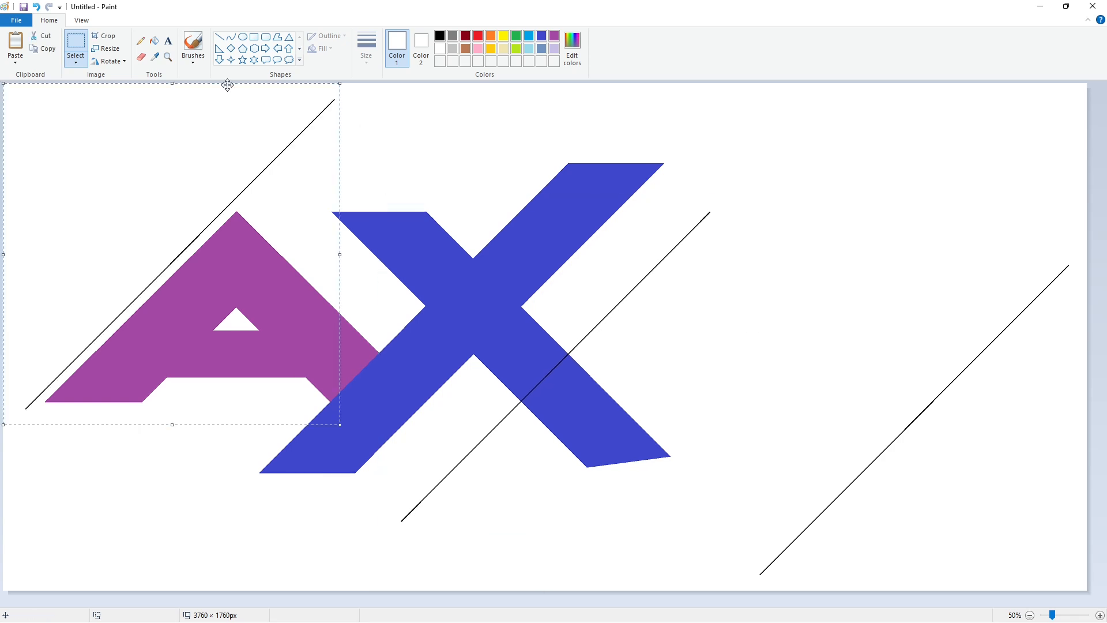
{"action": "left_click", "coordinate": [109, 62]}
{"action": "left_click", "coordinate": [118, 130]}
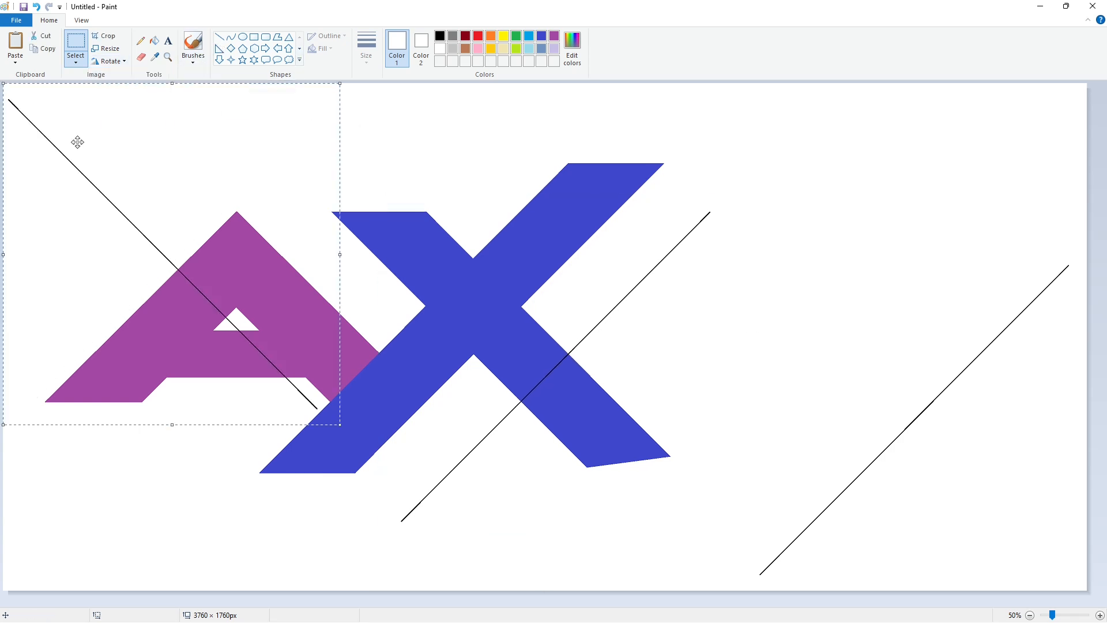
{"action": "left_click_drag", "start_coordinate": [77, 142], "coordinate": [777, 255]}
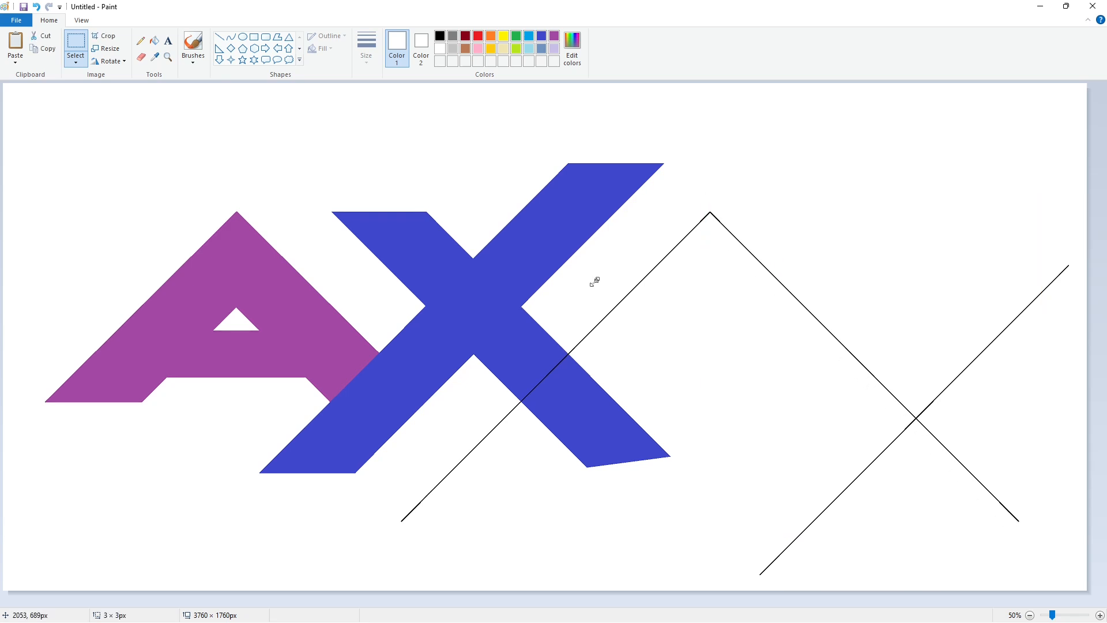
Add a second, inner peak parallel below the first from a pasted diagonal and a horizontally flipped copy
{"action": "key", "text": "ctrl+v"}
{"action": "left_click_drag", "start_coordinate": [276, 215], "coordinate": [645, 418]}
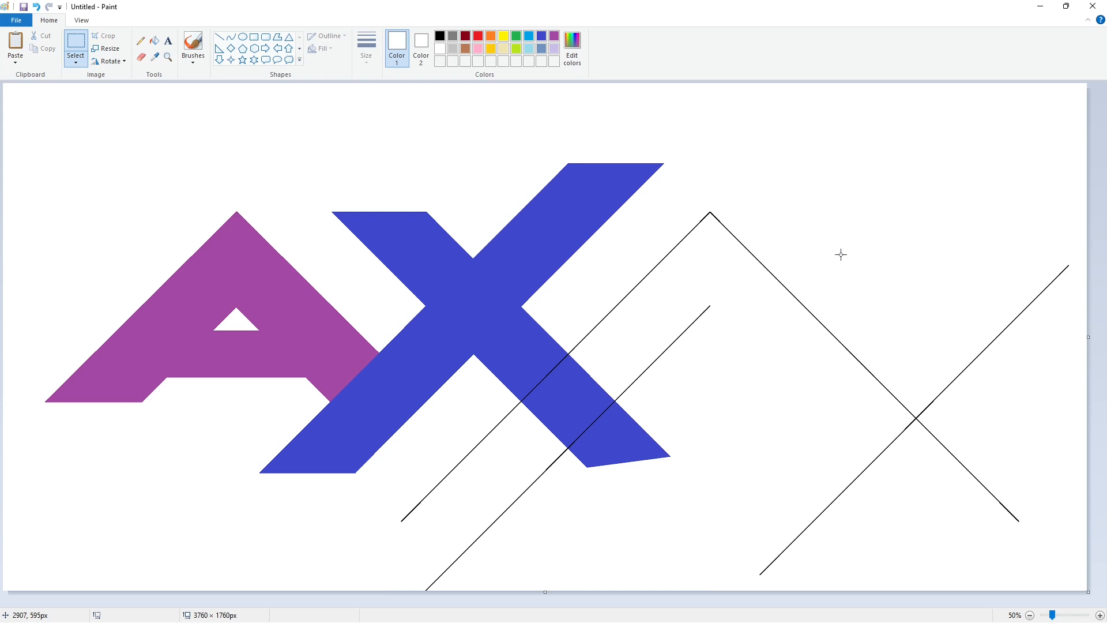
{"action": "key", "text": "ctrl+v"}
{"action": "left_click", "coordinate": [109, 61]}
{"action": "left_click", "coordinate": [124, 130]}
{"action": "left_click_drag", "start_coordinate": [65, 125], "coordinate": [749, 330]}
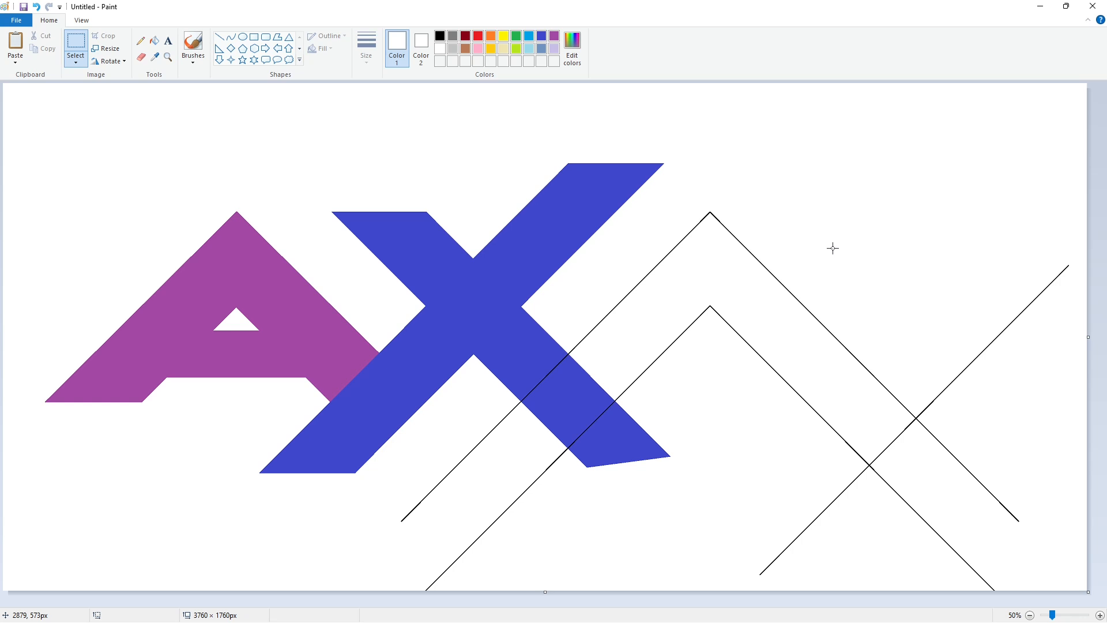
Paste two more parallel diagonals rising to the upper right from the outer peak's right slope
{"action": "key", "text": "ctrl+v"}
{"action": "left_click_drag", "start_coordinate": [133, 300], "coordinate": [877, 237]}
{"action": "key", "text": "ctrl+v"}
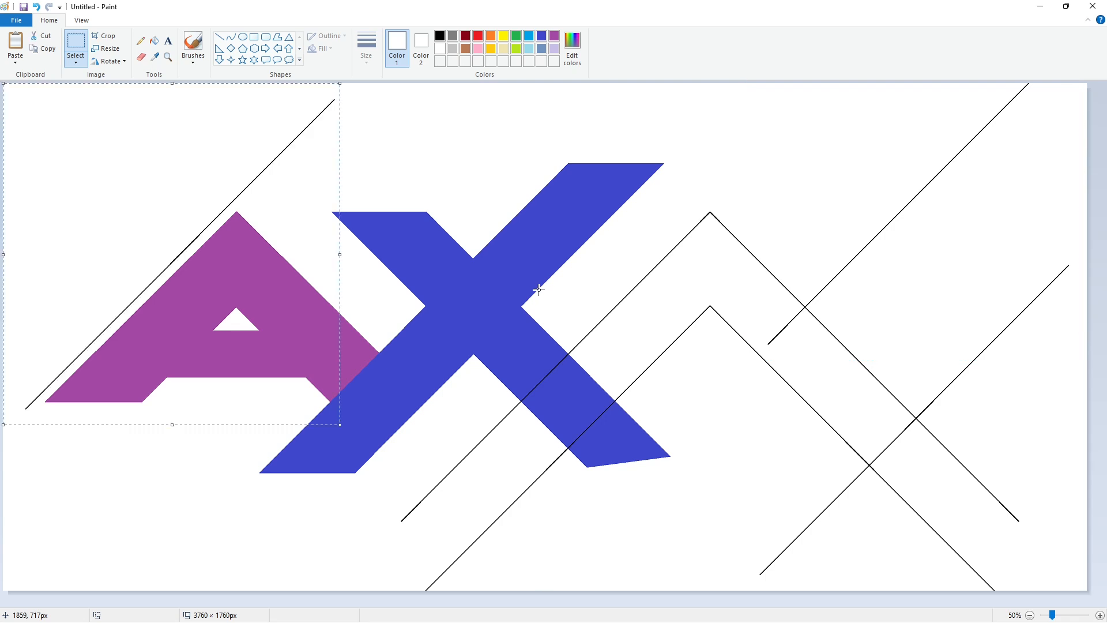
{"action": "left_click_drag", "start_coordinate": [134, 253], "coordinate": [926, 230]}
{"action": "left_click", "coordinate": [536, 297]}
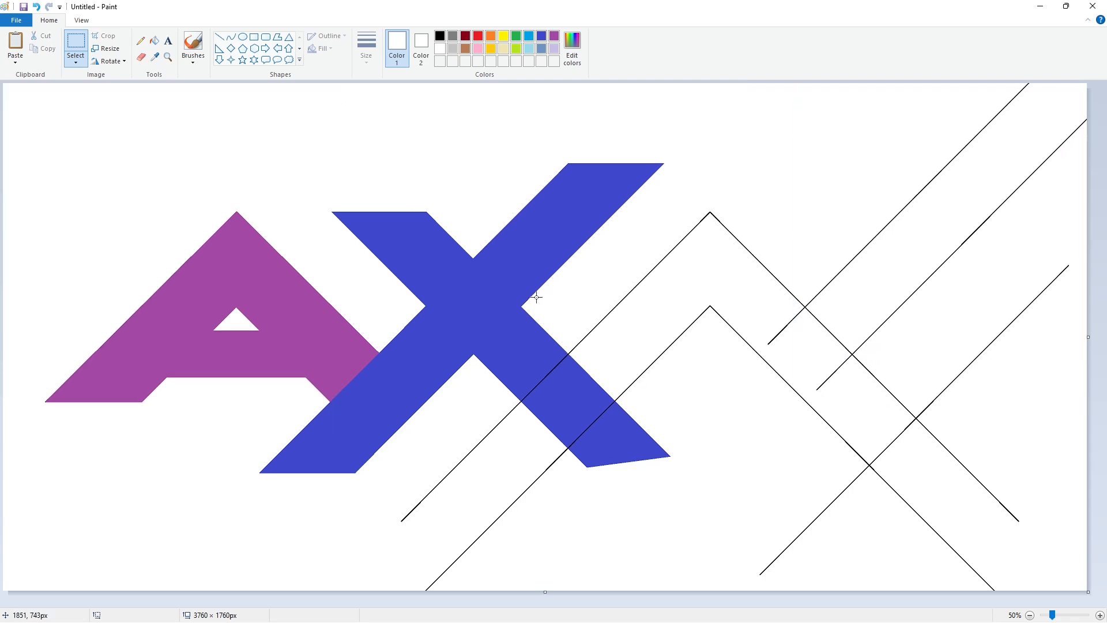
Fill the band between the two peaks with black, including its overlap with the X, and recolor it lavender
{"action": "left_click", "coordinate": [154, 40]}
{"action": "left_click", "coordinate": [440, 36]}
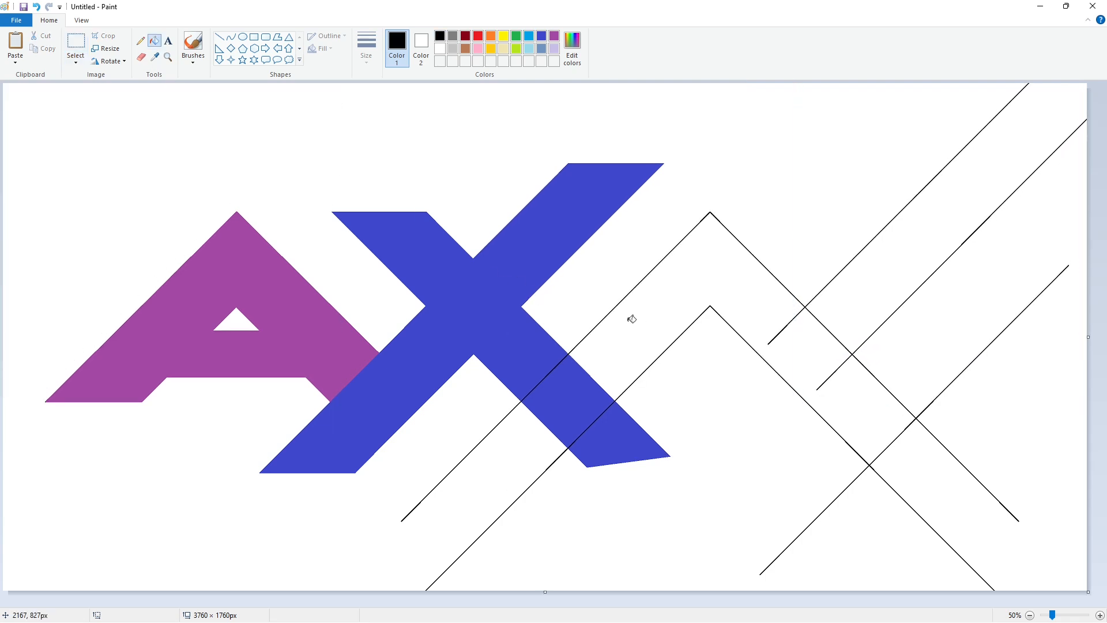
{"action": "left_click", "coordinate": [630, 316]}
{"action": "left_click", "coordinate": [568, 401]}
{"action": "left_click", "coordinate": [554, 49]}
{"action": "left_click", "coordinate": [666, 289]}
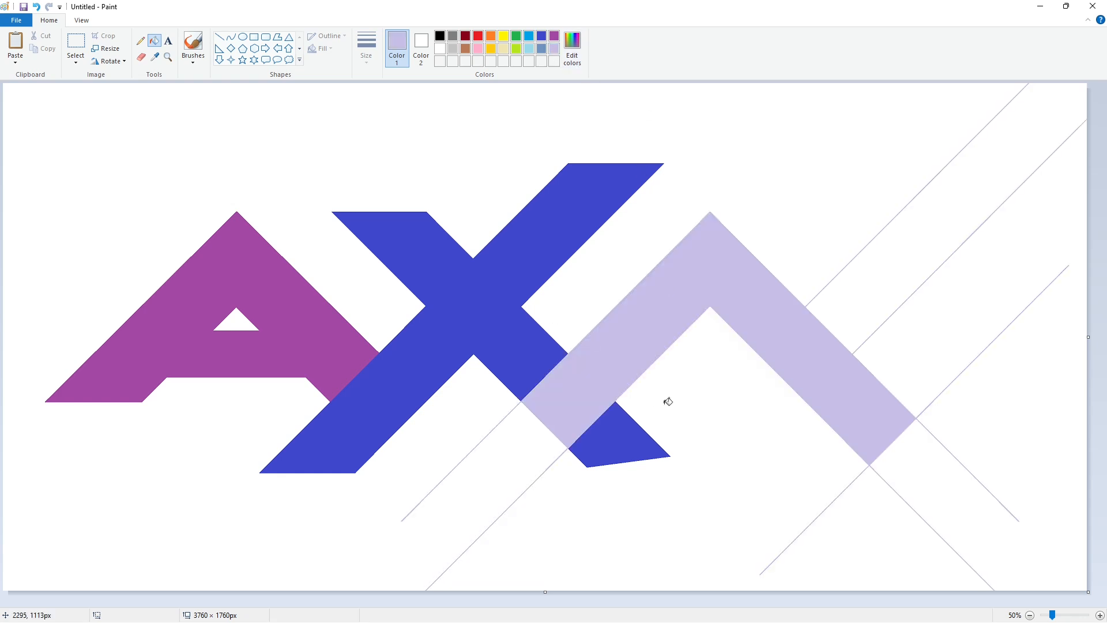
Draw a purple horizontal line about 1477 px long across both lavender legs, level with the lower corner where the left leg meets the X
{"action": "left_click", "coordinate": [1083, 614]}
{"action": "scroll", "coordinate": [741, 583], "scroll_direction": "right", "scroll_amount": 5}
{"action": "left_click", "coordinate": [219, 37]}
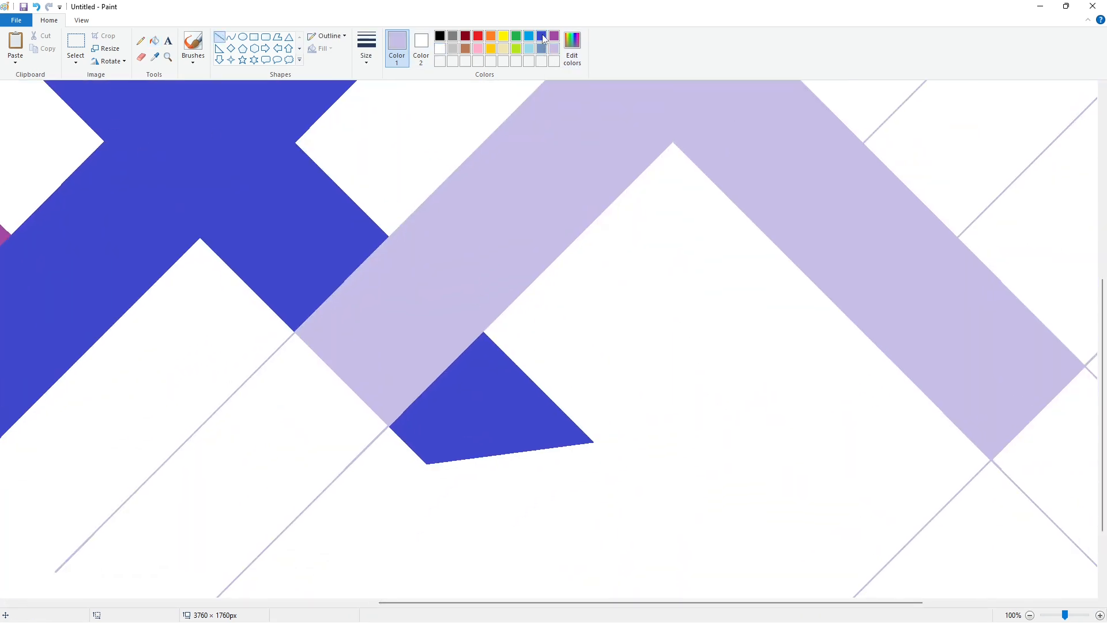
{"action": "left_click", "coordinate": [555, 36]}
{"action": "left_click_drag", "start_coordinate": [256, 345], "coordinate": [1106, 345]}
{"action": "key", "text": "Up"}
{"action": "key", "text": "Up"}
{"action": "key", "text": "Up"}
{"action": "key", "text": "Up"}
{"action": "key", "text": "Up"}
{"action": "key", "text": "Up"}
{"action": "key", "text": "Up"}
{"action": "key", "text": "Up"}
{"action": "key", "text": "Up"}
{"action": "key", "text": "Up"}
{"action": "key", "text": "Up"}
{"action": "key", "text": "Up"}
{"action": "key", "text": "Up"}
{"action": "key", "text": "Up"}
{"action": "key", "text": "Up"}
{"action": "key", "text": "Up"}
{"action": "key", "text": "Up"}
{"action": "key", "text": "Up"}
{"action": "key", "text": "Up"}
{"action": "key", "text": "Up"}
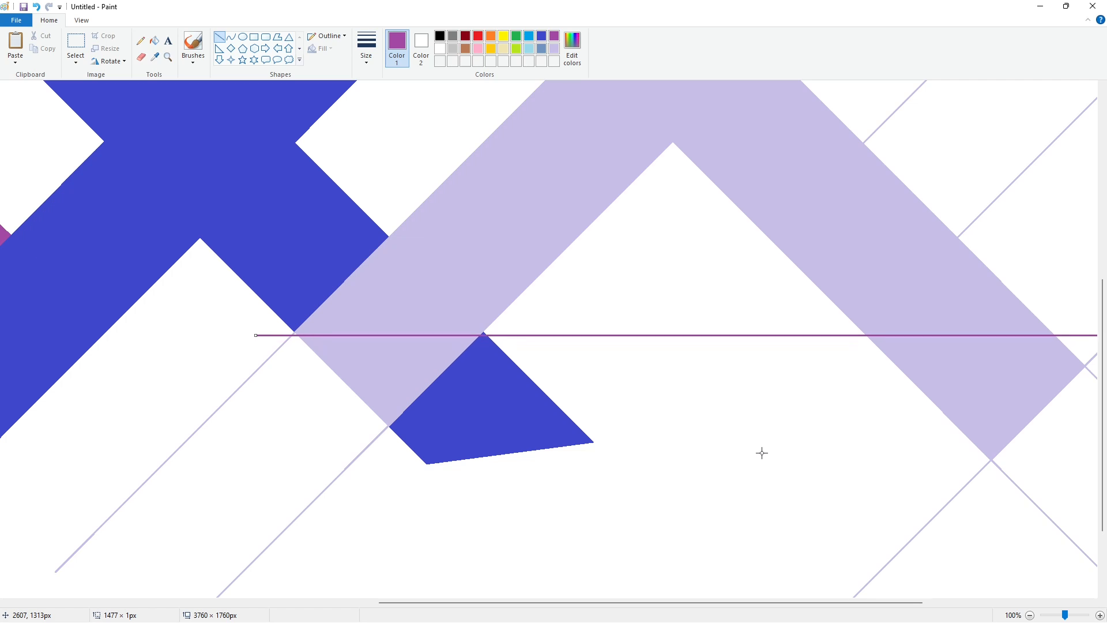
{"action": "key", "text": "Down"}
Remove the leg and X remnants below the purple line with white fills, and erase the purple line itself
{"action": "left_click", "coordinate": [155, 41]}
{"action": "left_click", "coordinate": [440, 49]}
{"action": "left_click", "coordinate": [480, 376]}
{"action": "left_click", "coordinate": [424, 352]}
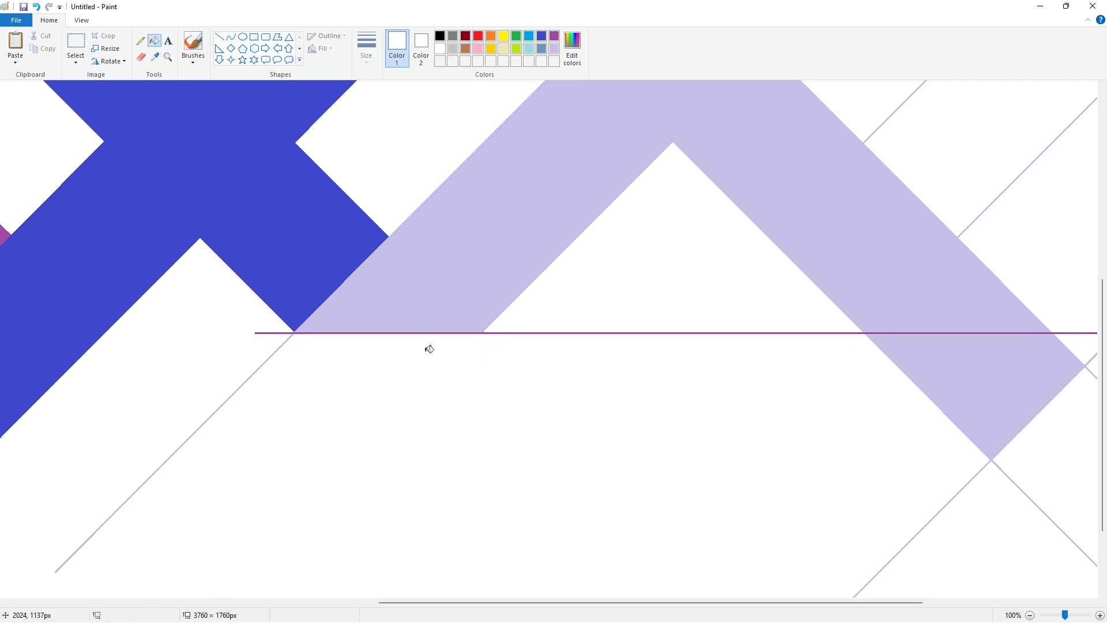
{"action": "left_click", "coordinate": [444, 332]}
{"action": "left_click", "coordinate": [976, 392]}
{"action": "scroll", "coordinate": [839, 535], "scroll_direction": "up", "scroll_amount": 2}
{"action": "scroll", "coordinate": [869, 493], "scroll_direction": "down", "scroll_amount": 1, "text": "ctrl"}
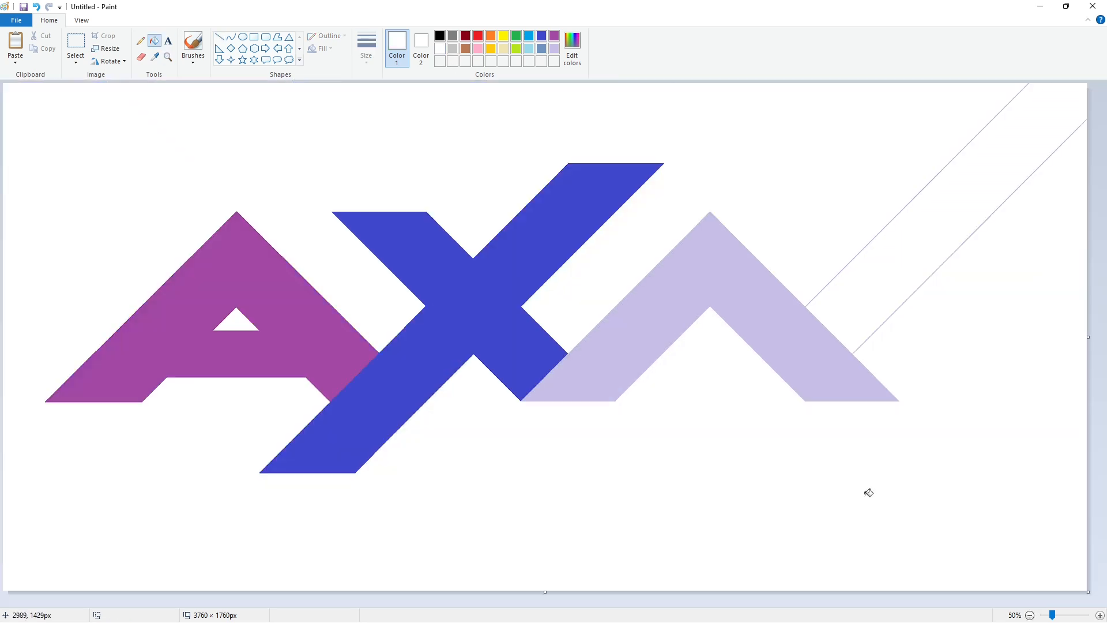
Draw a black triangle outline beneath the lavender peak, widened to about 889 × 407 px
{"action": "left_click", "coordinate": [290, 40]}
{"action": "left_click", "coordinate": [440, 36]}
{"action": "left_click", "coordinate": [367, 57]}
{"action": "left_click", "coordinate": [381, 104]}
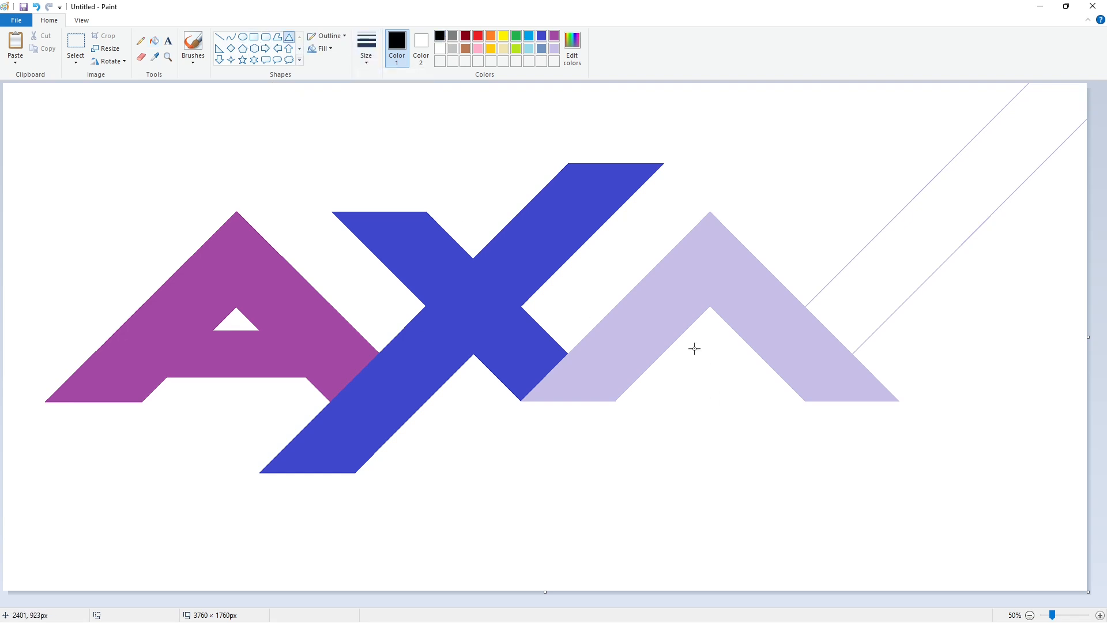
{"action": "left_click_drag", "start_coordinate": [676, 343], "coordinate": [789, 459]}
{"action": "mouse_move", "coordinate": [741, 409]}
{"action": "left_mouse_down"}
{"action": "mouse_move", "coordinate": [719, 398]}
{"action": "mouse_move", "coordinate": [576, 414]}
{"action": "left_mouse_up"}
{"action": "left_click_drag", "start_coordinate": [766, 389], "coordinate": [836, 410]}
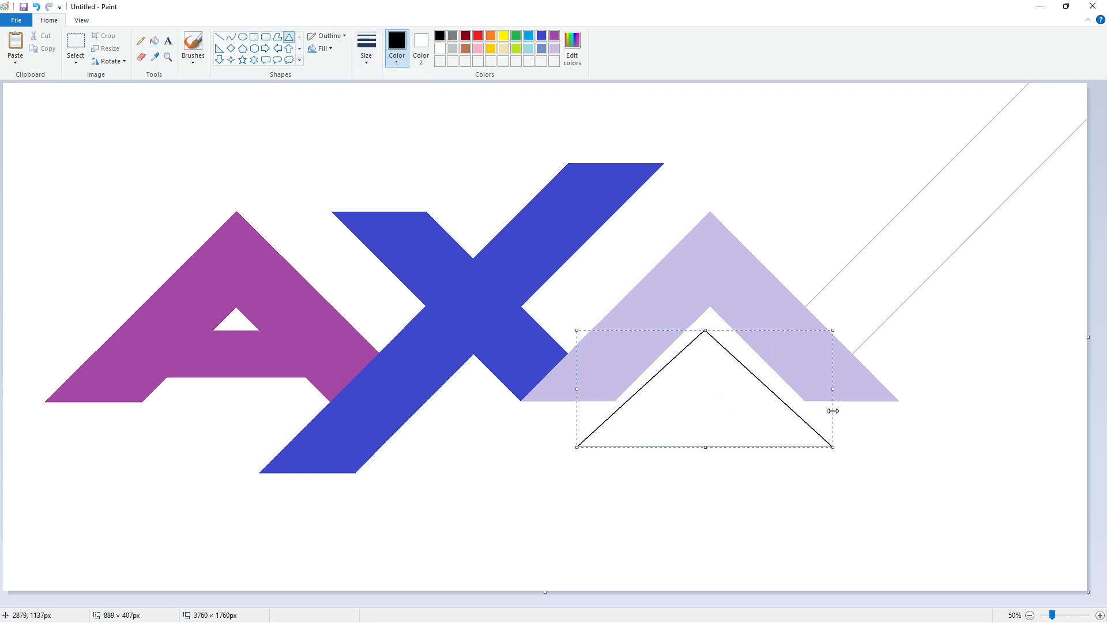
Resize the triangle to about 489 × 244 px, centered in the peak's opening with its base level with the legs
{"action": "left_click_drag", "start_coordinate": [707, 447], "coordinate": [716, 425]}
{"action": "left_click_drag", "start_coordinate": [576, 377], "coordinate": [634, 378]}
{"action": "left_click_drag", "start_coordinate": [737, 396], "coordinate": [714, 401]}
{"action": "left_click_drag", "start_coordinate": [609, 367], "coordinate": [639, 369]}
{"action": "left_click_drag", "start_coordinate": [809, 368], "coordinate": [781, 378]}
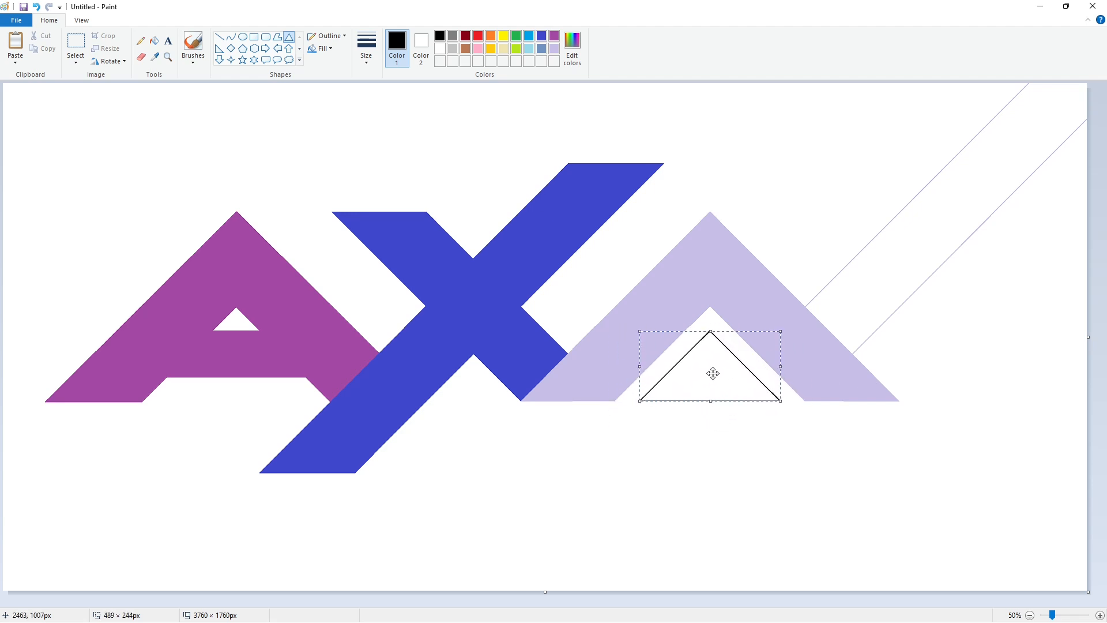
Fill both the inner triangle and the lavender peak with black
{"action": "left_click", "coordinate": [154, 41]}
{"action": "left_click", "coordinate": [711, 375]}
{"action": "left_click", "coordinate": [709, 305]}
Select and copy the area around the black second A
{"action": "left_click", "coordinate": [1099, 616]}
{"action": "left_click_drag", "start_coordinate": [493, 603], "coordinate": [991, 545]}
{"action": "scroll", "coordinate": [867, 526], "scroll_direction": "down", "scroll_amount": 3}
{"action": "scroll", "coordinate": [867, 526], "scroll_direction": "down", "scroll_amount": 3}
{"action": "left_click", "coordinate": [76, 42]}
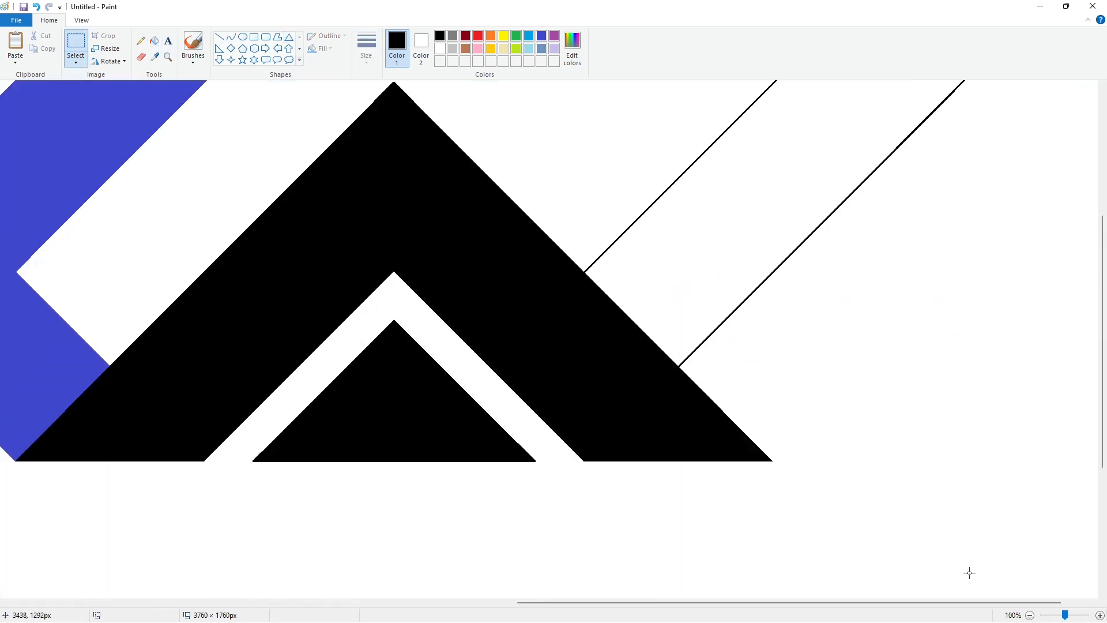
{"action": "left_click", "coordinate": [1030, 615]}
{"action": "left_click_drag", "start_coordinate": [511, 537], "coordinate": [469, 536]}
Recolor the second A's outer peak with lavender
{"action": "left_click", "coordinate": [154, 40]}
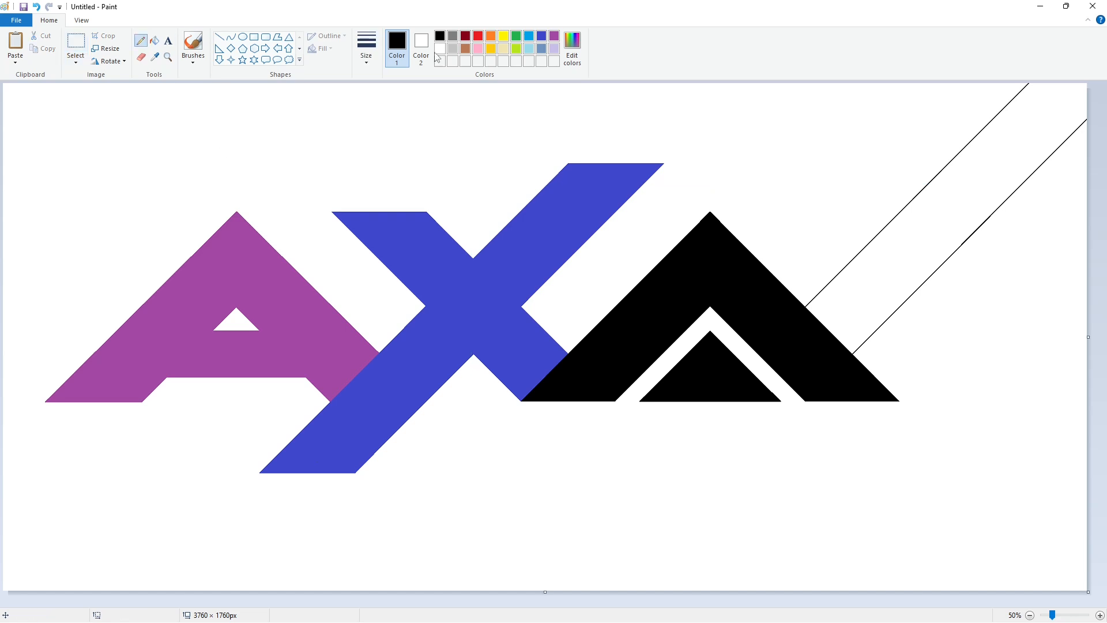
{"action": "left_click", "coordinate": [554, 48]}
{"action": "left_click", "coordinate": [669, 286]}
Try to align a pasted black copy of the second A over the lavender one
{"action": "left_click", "coordinate": [1099, 616]}
{"action": "left_click_drag", "start_coordinate": [496, 603], "coordinate": [975, 551]}
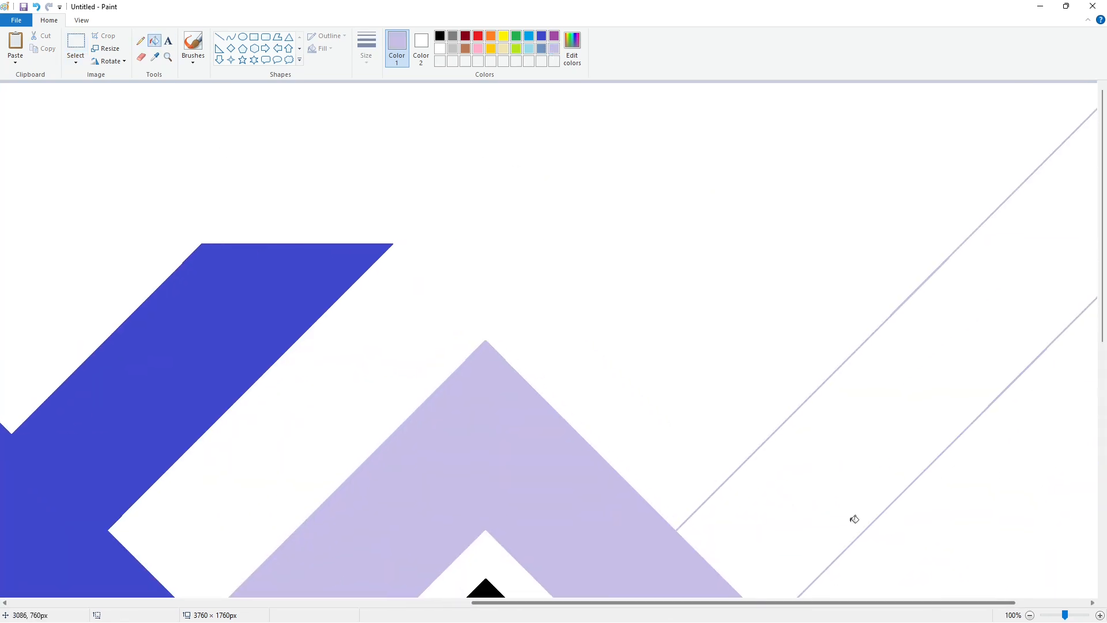
{"action": "scroll", "coordinate": [855, 519], "scroll_direction": "down", "scroll_amount": 3}
{"action": "key", "text": "ctrl+v"}
{"action": "left_click_drag", "start_coordinate": [490, 372], "coordinate": [481, 315]}
{"action": "key", "text": "Down"}
{"action": "key", "text": "Down"}
{"action": "key", "text": "Down"}
{"action": "key", "text": "Right"}
{"action": "key", "text": "Right"}
{"action": "key", "text": "Right"}
{"action": "key", "text": "Right"}
{"action": "key", "text": "Right"}
{"action": "key", "text": "Right"}
{"action": "key", "text": "Right"}
{"action": "key", "text": "Right"}
{"action": "key", "text": "Right"}
{"action": "key", "text": "Right"}
{"action": "key", "text": "Right"}
{"action": "key", "text": "Right"}
{"action": "key", "text": "Right"}
{"action": "key", "text": "Right"}
{"action": "key", "text": "Right"}
{"action": "key", "text": "Right"}
{"action": "key", "text": "Right"}
{"action": "key", "text": "Right"}
{"action": "key", "text": "Right"}
{"action": "key", "text": "Right"}
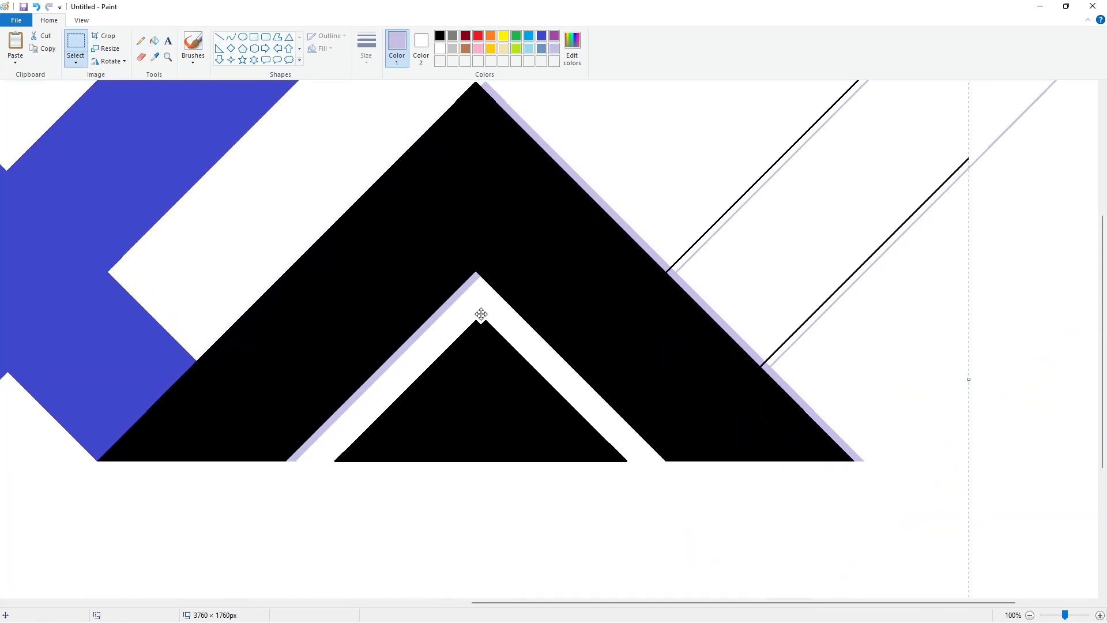
{"action": "key", "text": "Right"}
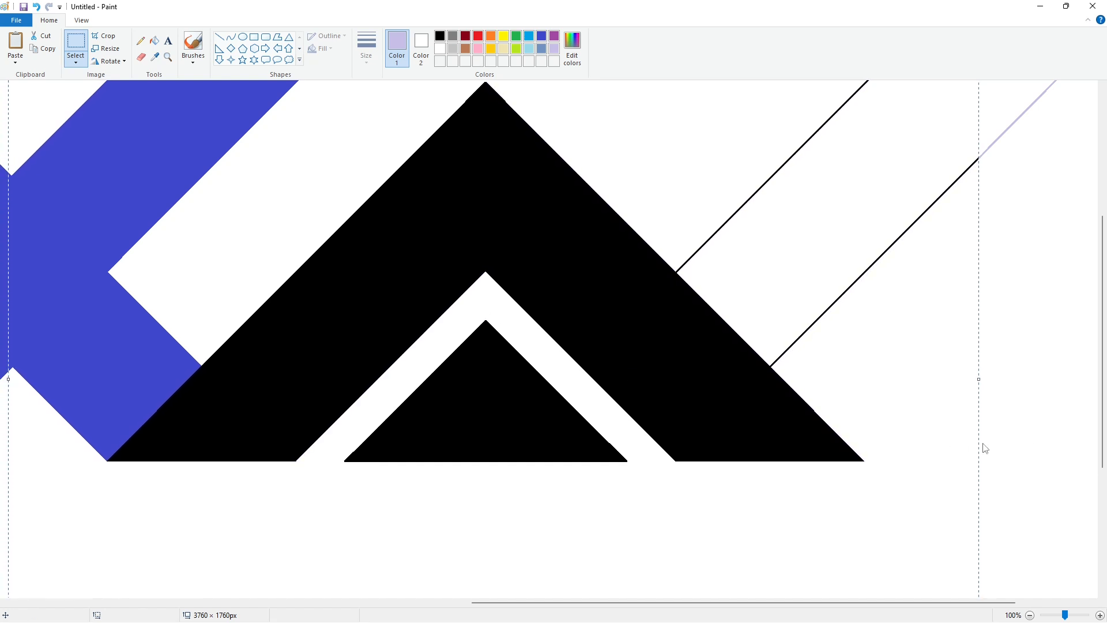
Shift the pasted black copy to the left and delete it
{"action": "key", "text": "Left"}
{"action": "key", "text": "Left"}
{"action": "key", "text": "Left"}
{"action": "key", "text": "Left"}
{"action": "key", "text": "Left"}
{"action": "key", "text": "Left"}
{"action": "key", "text": "Left"}
{"action": "key", "text": "Left"}
{"action": "key", "text": "Left"}
{"action": "key", "text": "Left"}
{"action": "key", "text": "Left"}
{"action": "key", "text": "Left"}
{"action": "key", "text": "Left"}
{"action": "key", "text": "Left"}
{"action": "key", "text": "Left"}
{"action": "key", "text": "Left"}
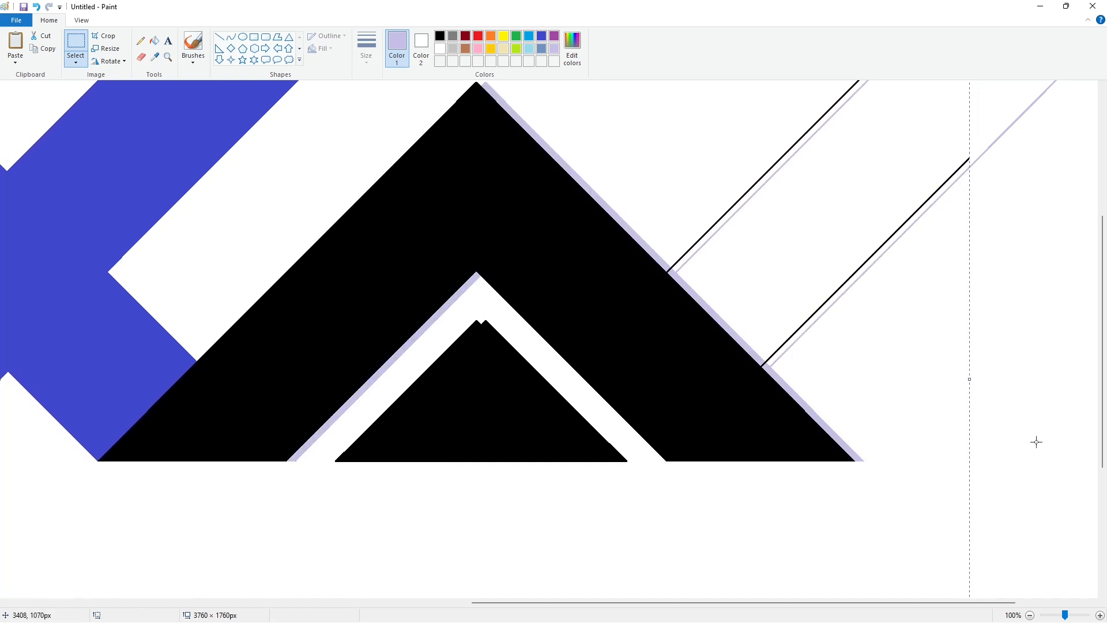
{"action": "key", "text": "Delete"}
Copy the left slope of the lavender second A and fill the peak on the canvas with black
{"action": "left_click_drag", "start_coordinate": [439, 109], "coordinate": [81, 580]}
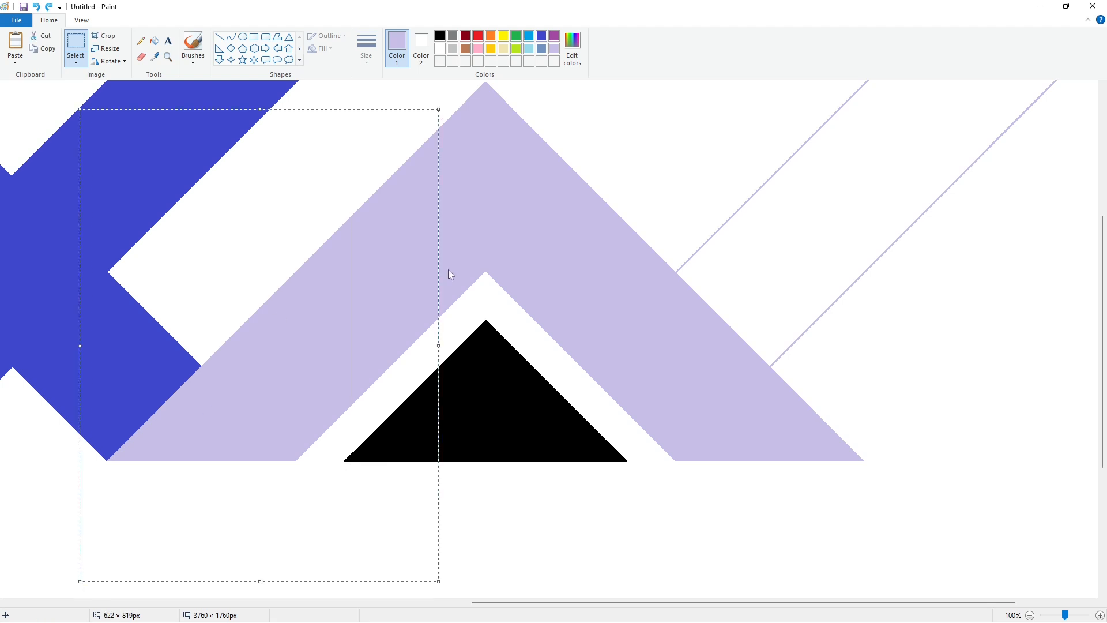
{"action": "left_click", "coordinate": [154, 41]}
{"action": "left_click", "coordinate": [440, 38]}
{"action": "left_click", "coordinate": [438, 173]}
Paste the copied lavender slope, flip it horizontally and align it over the second A's right slope
{"action": "key", "text": "ctrl+v"}
{"action": "left_click", "coordinate": [116, 62]}
{"action": "left_click", "coordinate": [122, 127]}
{"action": "left_click_drag", "start_coordinate": [121, 241], "coordinate": [647, 262]}
{"action": "key", "text": "Down"}
{"action": "key", "text": "Down"}
{"action": "key", "text": "Down"}
{"action": "key", "text": "Down"}
{"action": "key", "text": "Down"}
{"action": "key", "text": "Down"}
{"action": "key", "text": "Down"}
{"action": "key", "text": "Down"}
{"action": "key", "text": "Right"}
{"action": "key", "text": "Right"}
{"action": "key", "text": "Right"}
{"action": "key", "text": "Right"}
{"action": "key", "text": "Right"}
{"action": "key", "text": "Right"}
{"action": "key", "text": "Right"}
{"action": "key", "text": "Right"}
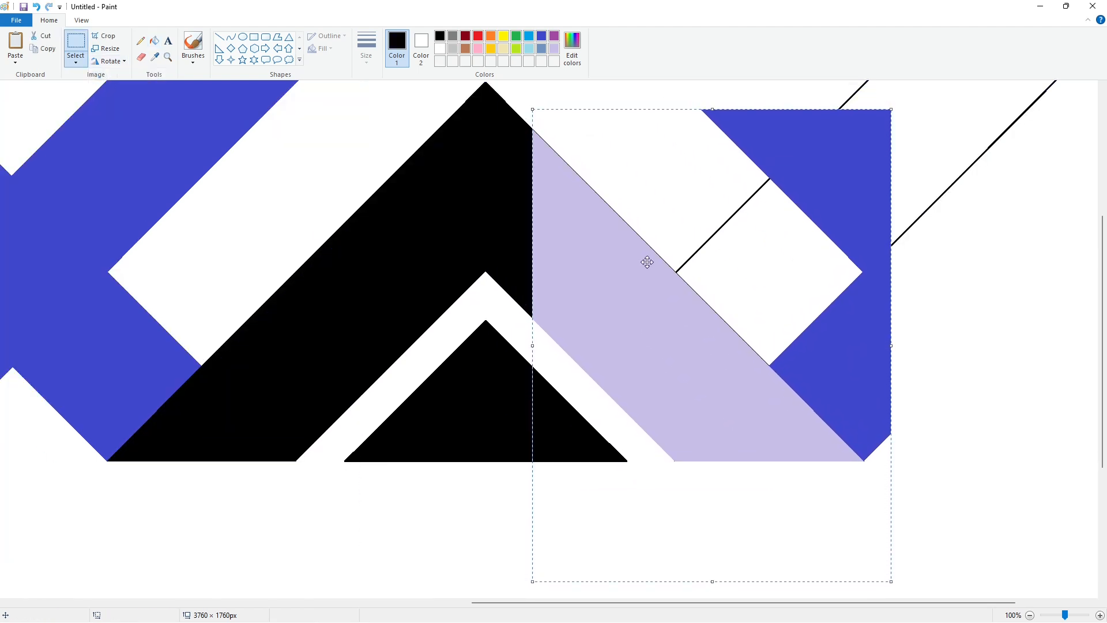
{"action": "left_click", "coordinate": [483, 340]}
Erase the pasted indigo fragments and the leftover diagonal lines beside the second A with white fills
{"action": "left_click", "coordinate": [155, 42]}
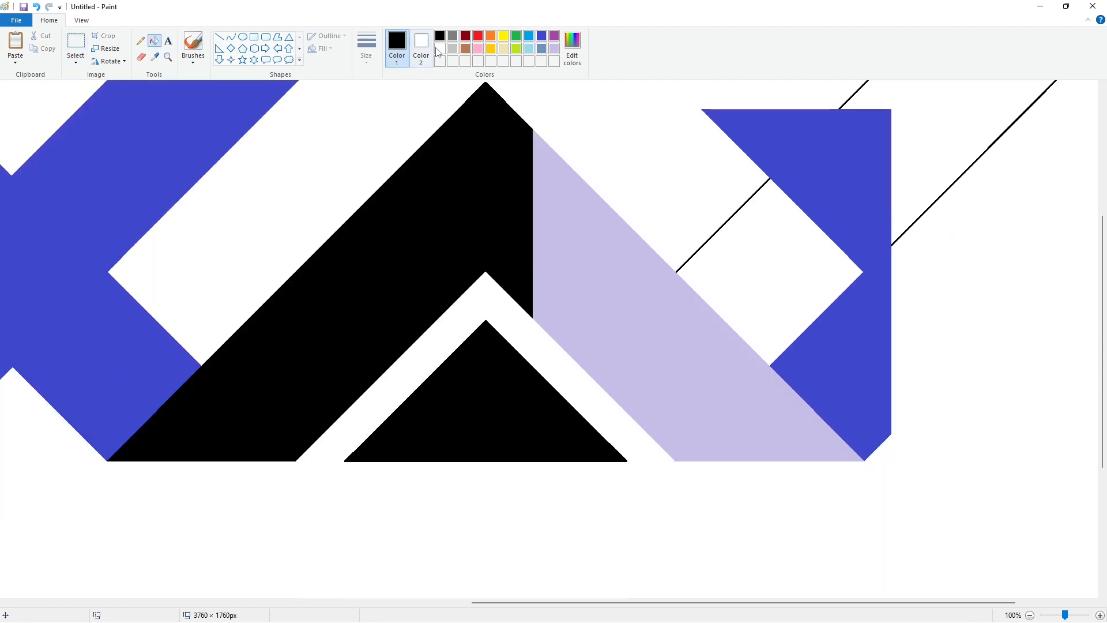
{"action": "left_click", "coordinate": [440, 48]}
{"action": "left_click", "coordinate": [865, 213]}
{"action": "left_click", "coordinate": [909, 229]}
{"action": "scroll", "coordinate": [905, 223], "scroll_direction": "up", "scroll_amount": 2}
{"action": "left_click", "coordinate": [865, 212]}
{"action": "left_click", "coordinate": [768, 307]}
Fill the second A's lavender right slope with black
{"action": "left_click", "coordinate": [440, 36]}
{"action": "left_click", "coordinate": [553, 282]}
{"action": "scroll", "coordinate": [773, 295], "scroll_direction": "down", "scroll_amount": 2}
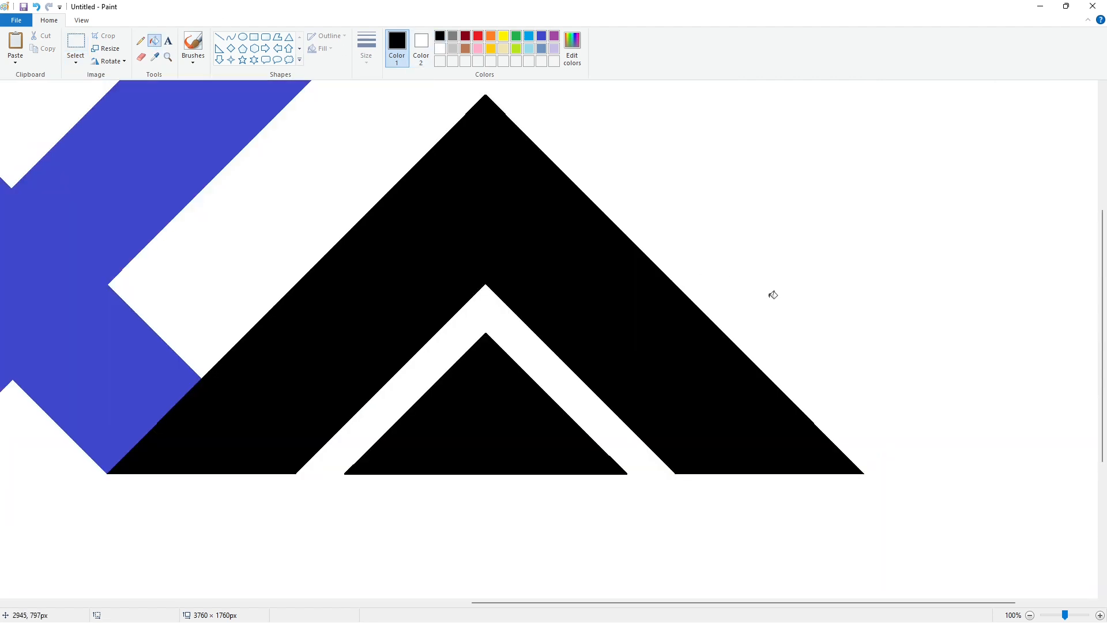
Fill the small triangle inside the second A with lavender
{"action": "left_click", "coordinate": [552, 37]}
{"action": "left_click", "coordinate": [550, 51]}
{"action": "left_click", "coordinate": [462, 367]}
{"action": "scroll", "coordinate": [462, 367], "scroll_direction": "down", "scroll_amount": 1}
Draw a slanted black line from the inner triangle's apex down across its base and fill the right-hand part with black
{"action": "left_click", "coordinate": [219, 37]}
{"action": "left_click", "coordinate": [440, 37]}
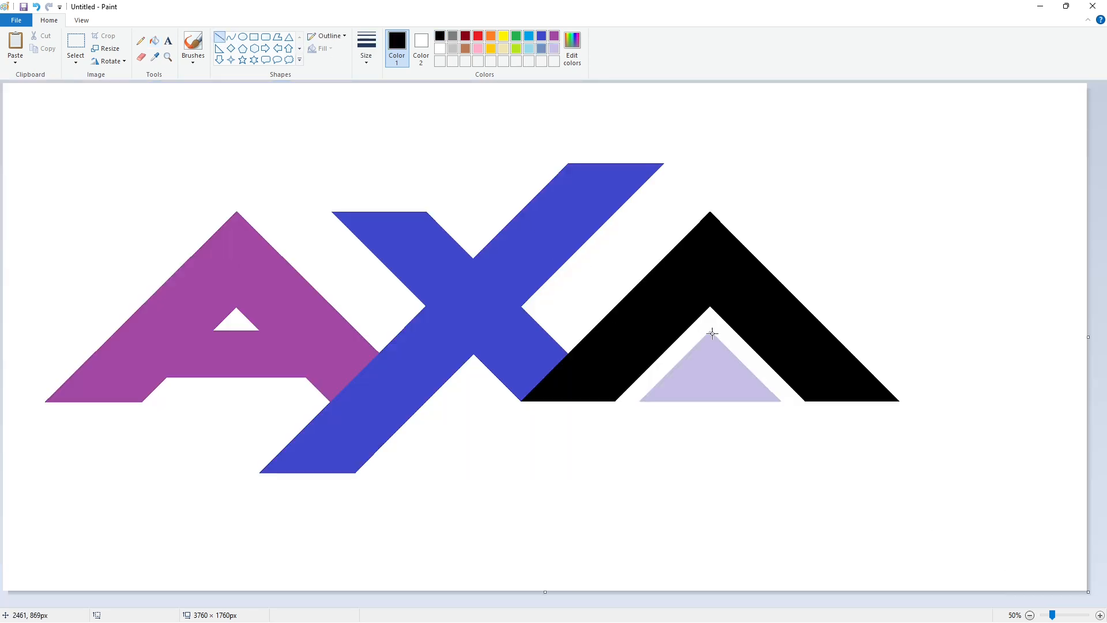
{"action": "left_click_drag", "start_coordinate": [707, 323], "coordinate": [744, 426]}
{"action": "left_click", "coordinate": [154, 41]}
{"action": "left_click", "coordinate": [744, 382]}
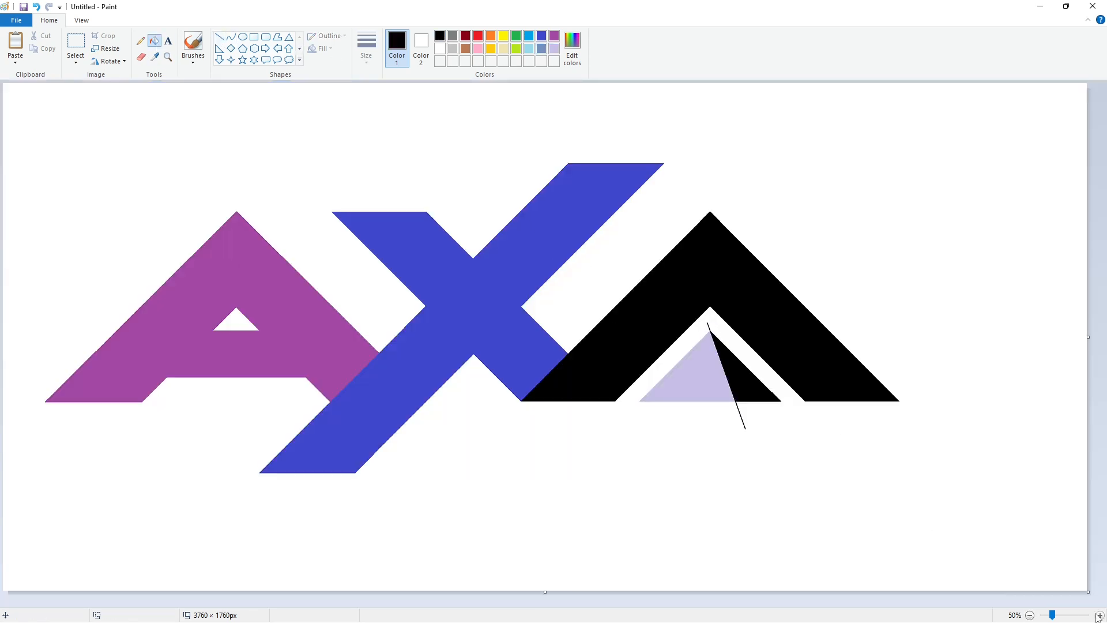
Erase the ends of the slanted line that stick out above and below the inner triangle using white
{"action": "left_click", "coordinate": [1101, 616]}
{"action": "left_click_drag", "start_coordinate": [1102, 300], "coordinate": [1102, 492]}
{"action": "left_click_drag", "start_coordinate": [480, 602], "coordinate": [944, 539]}
{"action": "left_click", "coordinate": [219, 36]}
{"action": "left_click", "coordinate": [440, 49]}
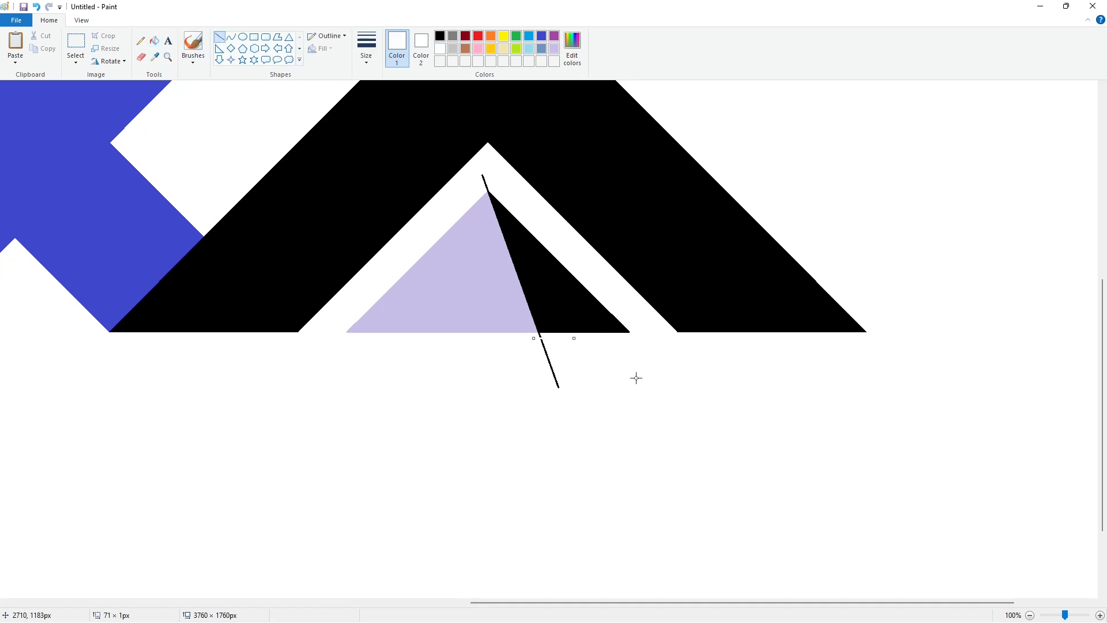
{"action": "left_click", "coordinate": [154, 41]}
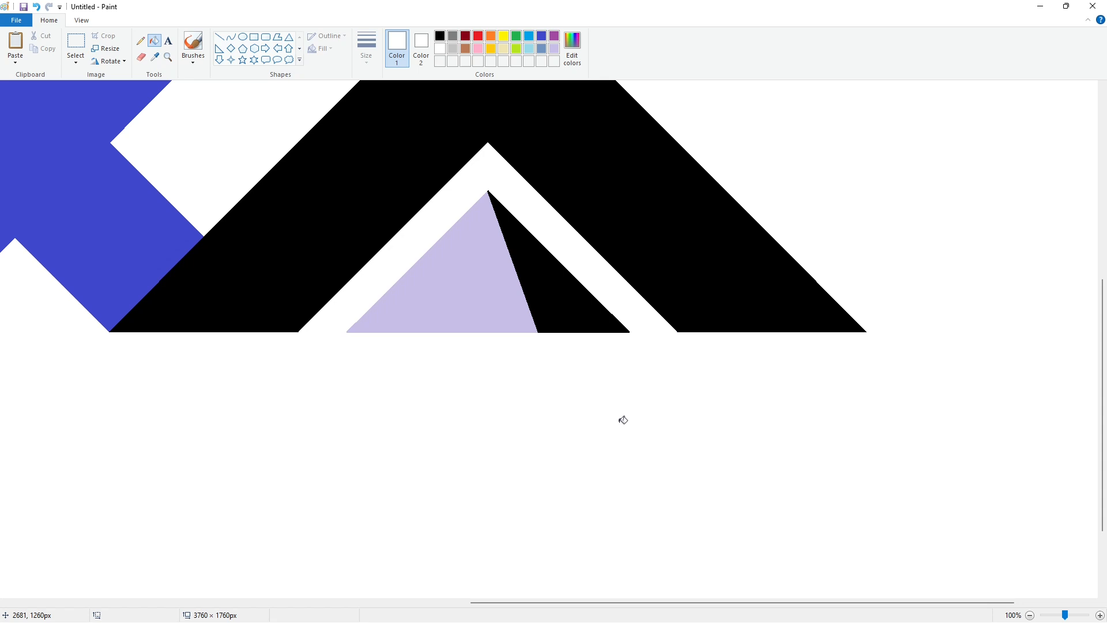
{"action": "scroll", "coordinate": [1004, 569], "scroll_direction": "down", "scroll_amount": 1}
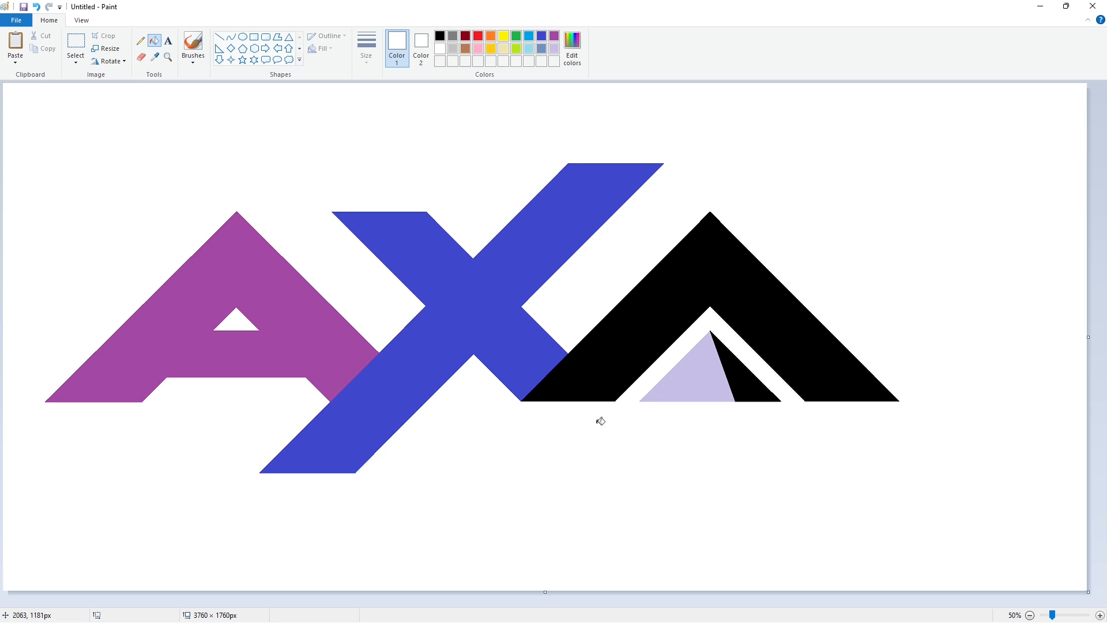
Define three custom dark grays, the darkest at RGB 22, 22, 22 and the other two progressively lighter
{"action": "left_click", "coordinate": [442, 37]}
{"action": "left_click", "coordinate": [572, 49]}
{"action": "left_click_drag", "start_coordinate": [676, 344], "coordinate": [676, 334]}
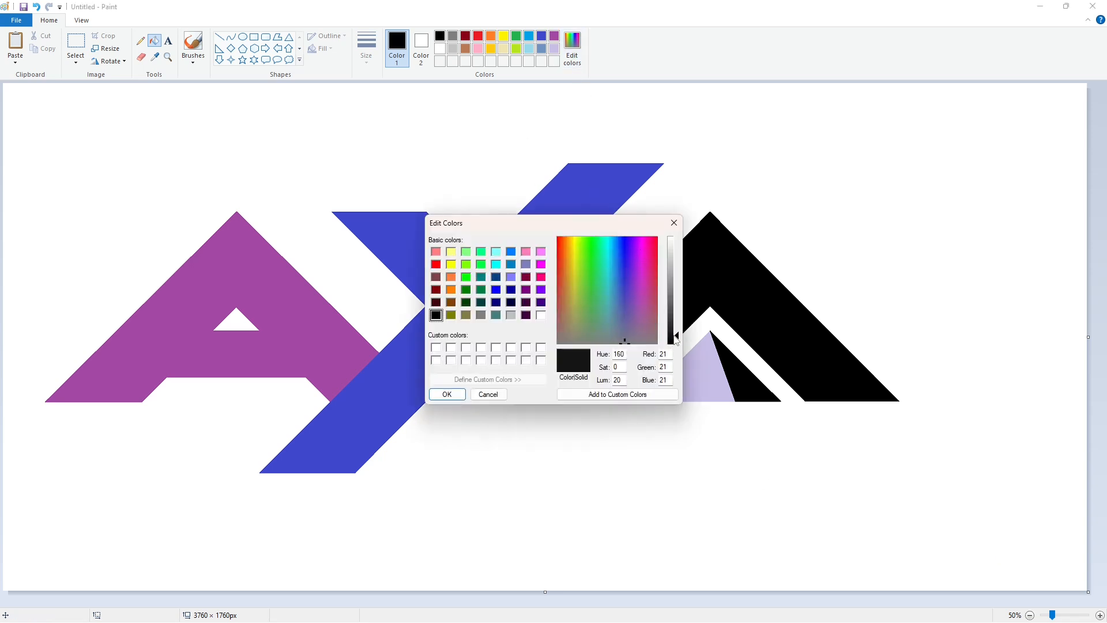
{"action": "left_click", "coordinate": [448, 396]}
{"action": "left_click", "coordinate": [572, 49]}
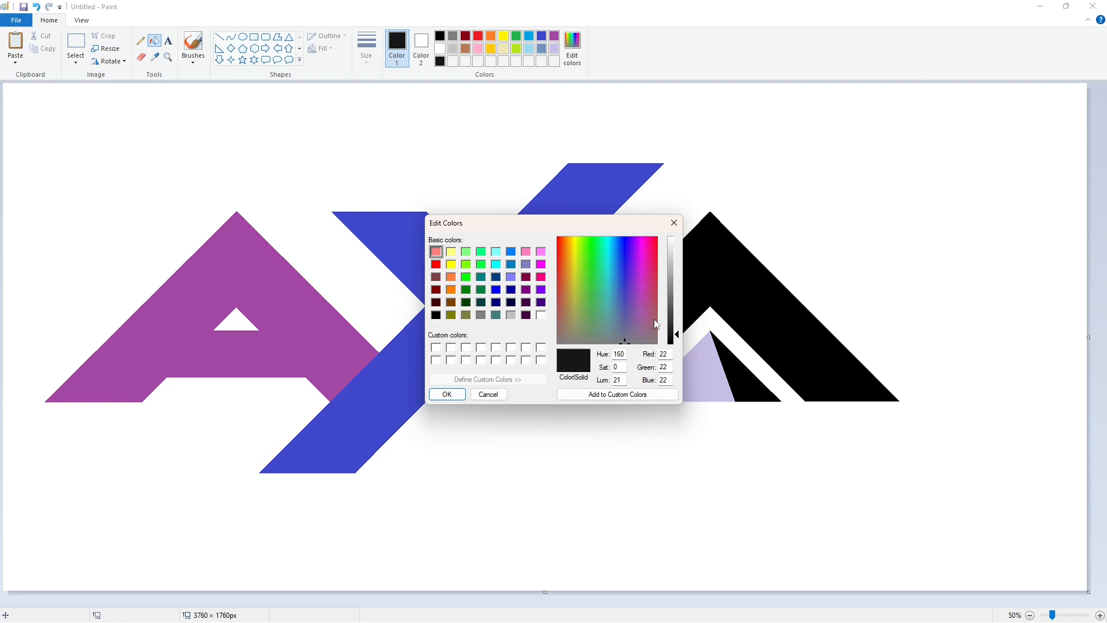
{"action": "left_click_drag", "start_coordinate": [676, 335], "coordinate": [676, 301]}
{"action": "left_click", "coordinate": [447, 394]}
{"action": "left_click", "coordinate": [572, 49]}
{"action": "left_click", "coordinate": [447, 394]}
Define a custom dark red by lowering the luminosity of the standard red
{"action": "left_click", "coordinate": [478, 36]}
{"action": "left_click", "coordinate": [572, 48]}
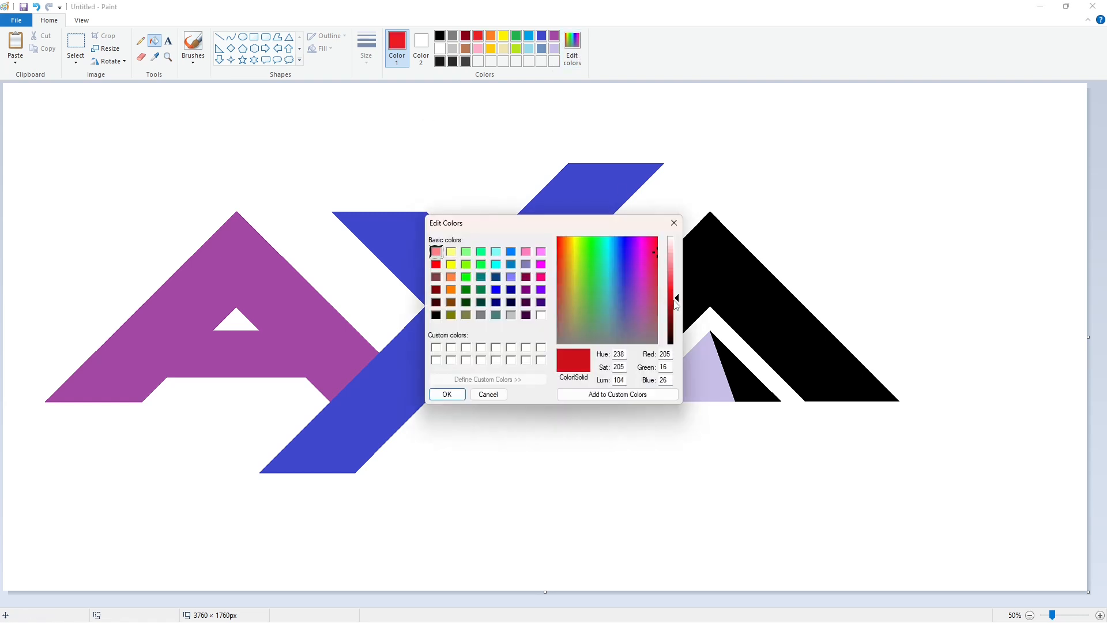
{"action": "left_click", "coordinate": [447, 394]}
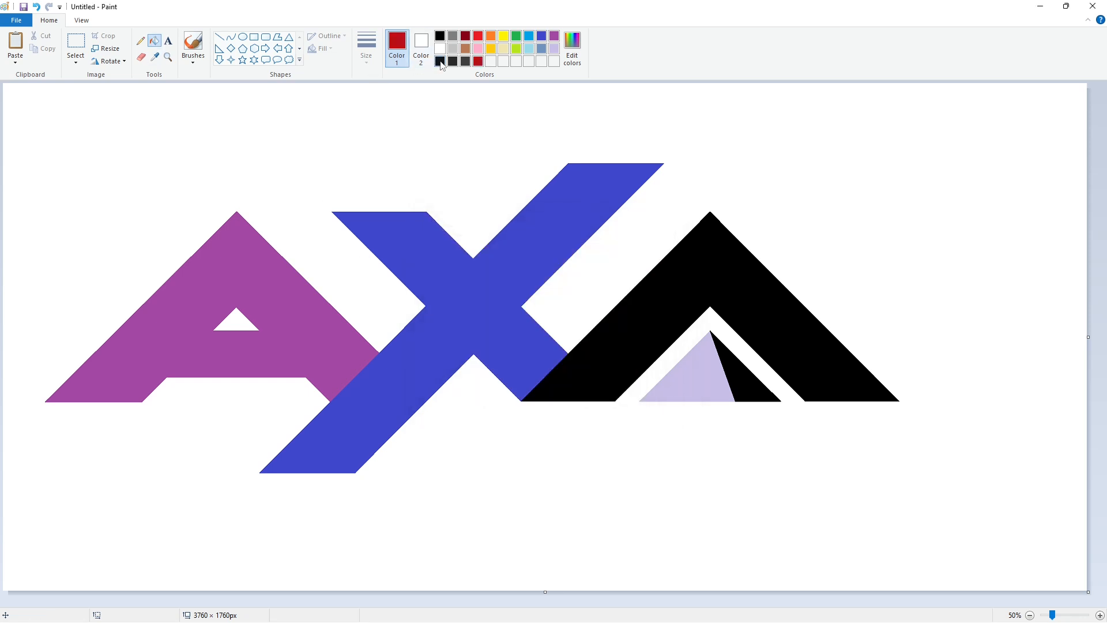
Fill the first A with the darkest custom gray, the X with the middle one and the second A with the lightest
{"action": "left_click", "coordinate": [440, 61]}
{"action": "left_click", "coordinate": [294, 305]}
{"action": "left_click", "coordinate": [452, 61]}
{"action": "left_click", "coordinate": [467, 288]}
{"action": "left_click", "coordinate": [466, 61]}
{"action": "left_click", "coordinate": [654, 304]}
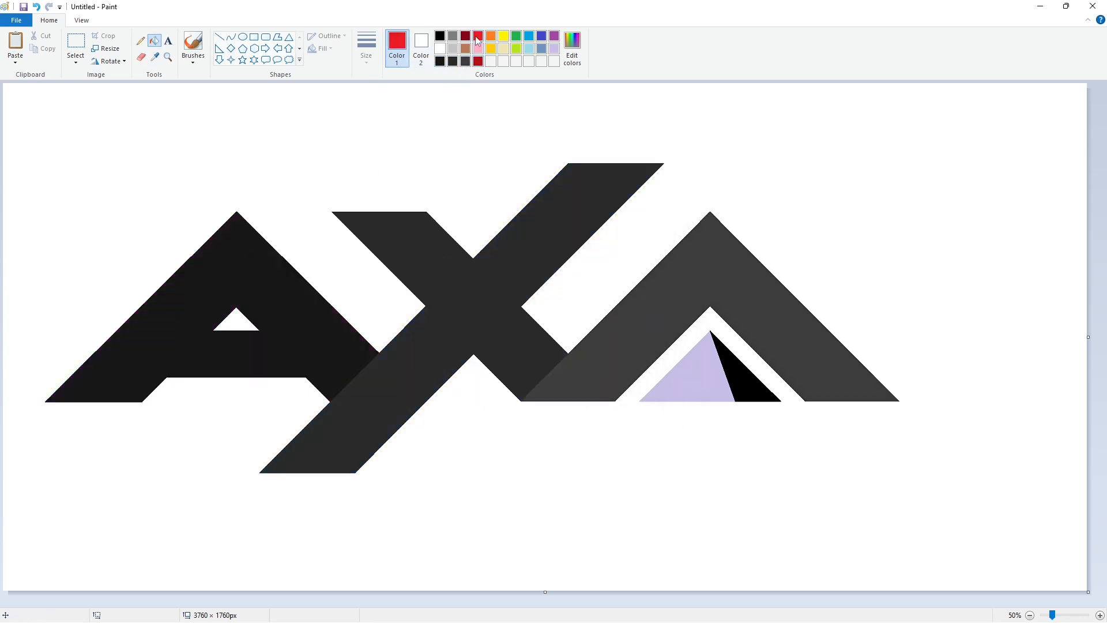
Fill the inner triangle's left facet with red and its right facet with a custom dark red, darkened one more shade
{"action": "left_click", "coordinate": [687, 381]}
{"action": "left_click", "coordinate": [478, 61]}
{"action": "left_click", "coordinate": [744, 374]}
{"action": "left_click", "coordinate": [580, 67]}
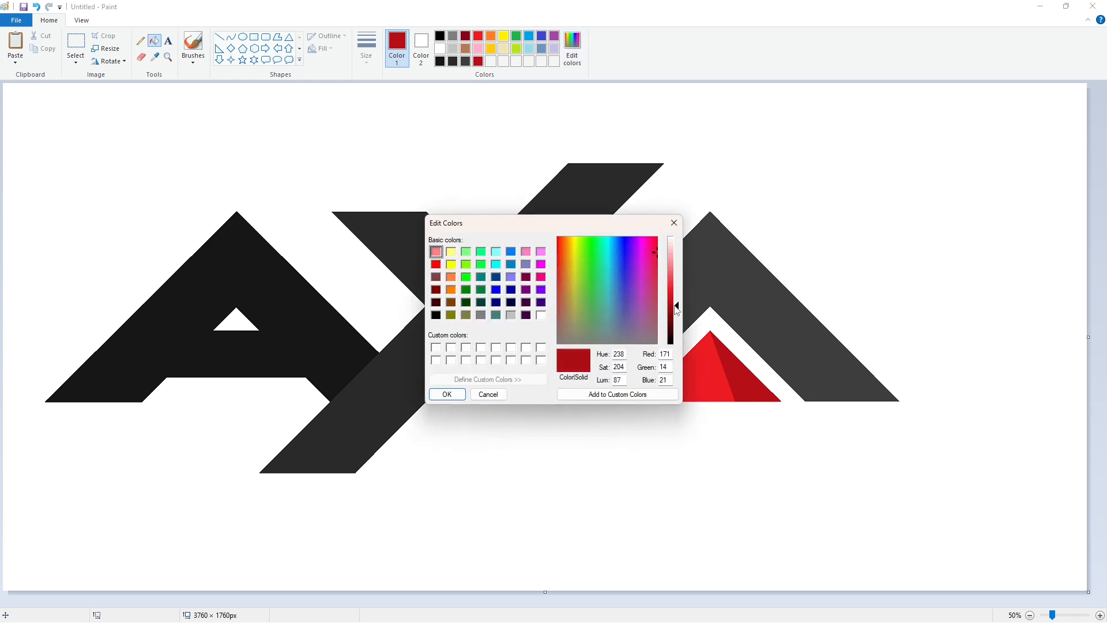
{"action": "left_click", "coordinate": [447, 394]}
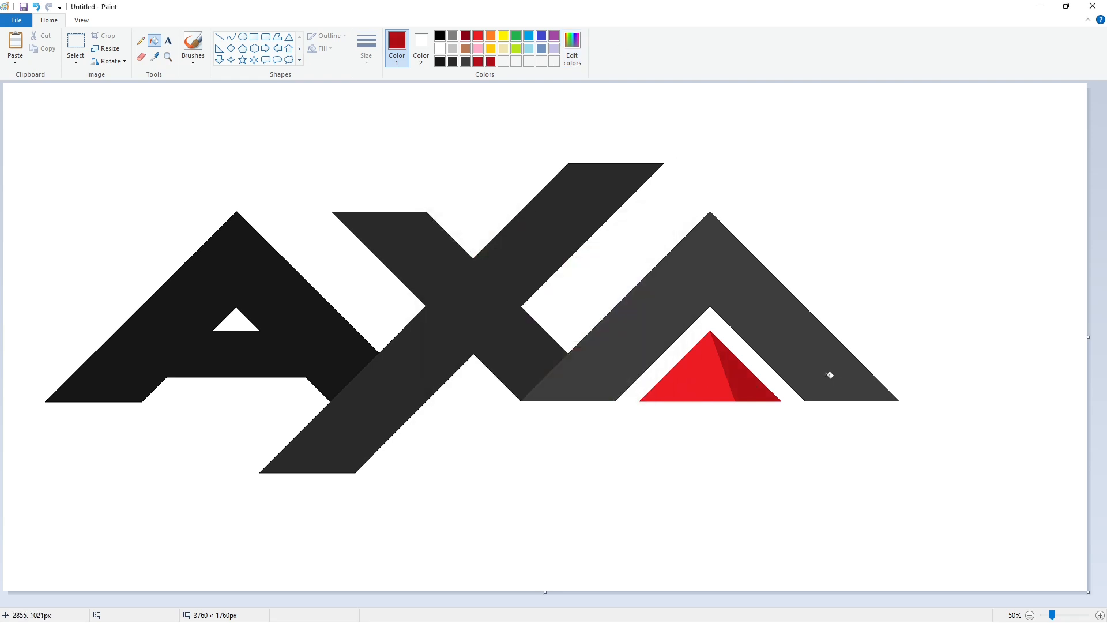
Select the right part of the second A and place a copy of it in the blank area to its upper right
{"action": "left_click", "coordinate": [76, 42]}
{"action": "left_click_drag", "start_coordinate": [669, 483], "coordinate": [671, 484]}
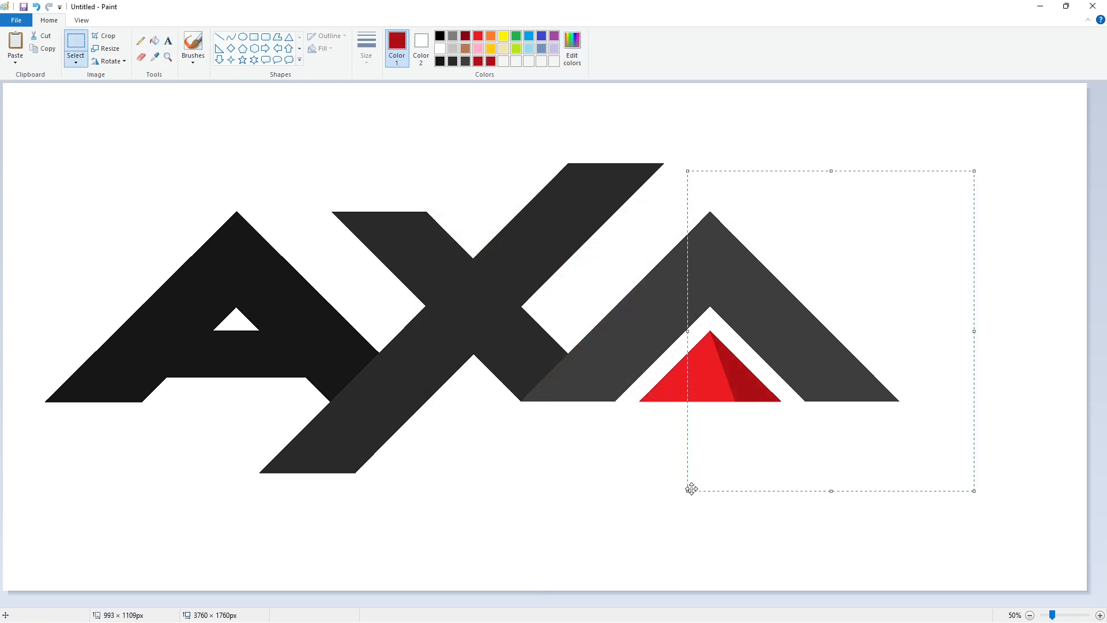
{"action": "left_click_drag", "start_coordinate": [785, 294], "coordinate": [949, 191]}
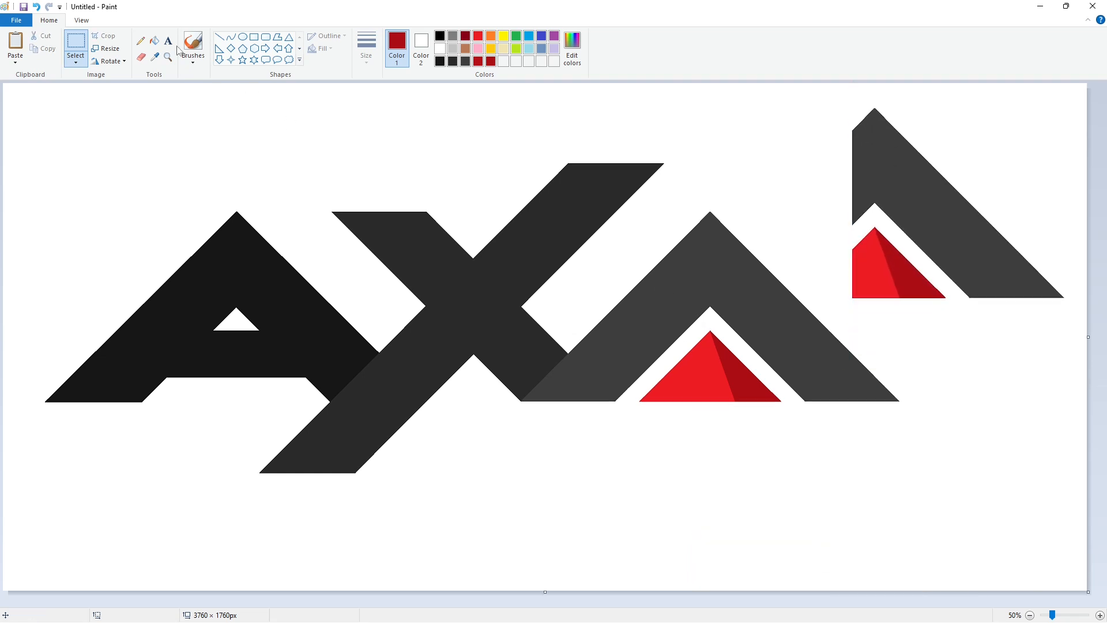
Erase both red facets from the copied part of the second A with white fills
{"action": "left_click", "coordinate": [155, 41]}
{"action": "left_click", "coordinate": [874, 274]}
{"action": "left_click", "coordinate": [901, 272]}
{"action": "left_click", "coordinate": [1100, 615]}
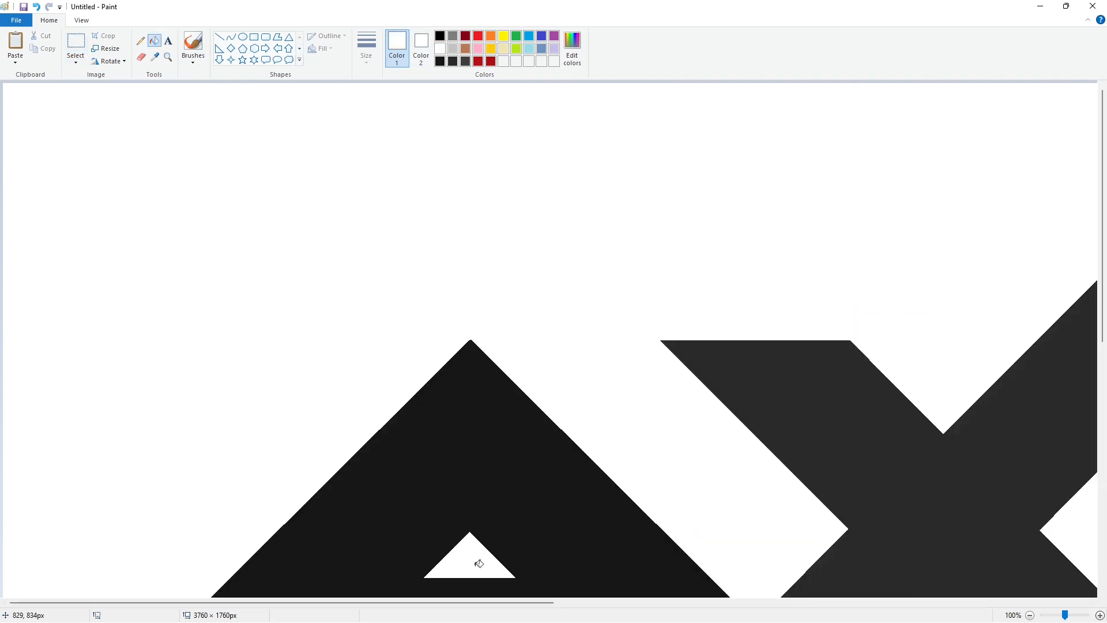